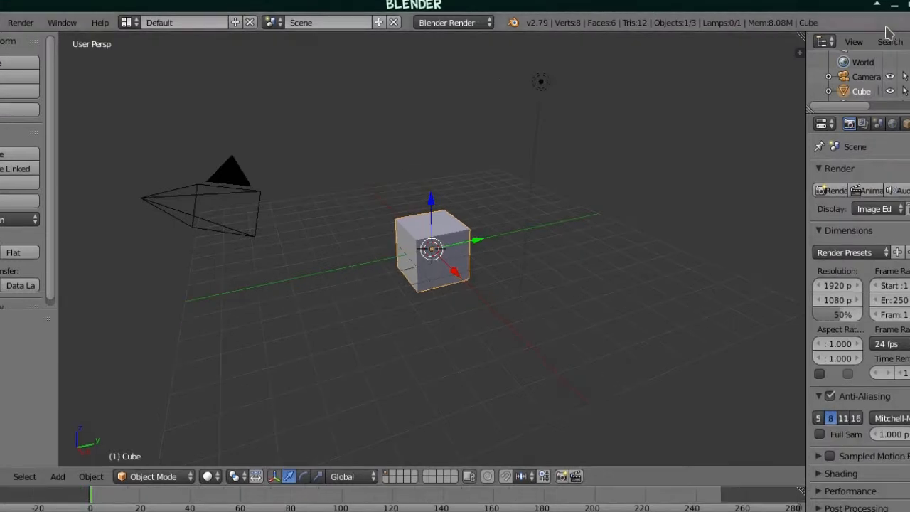
Step: Delete the default cube from the scene
{"action": "scroll", "coordinate": [566, 192], "scroll_direction": "down", "scroll_amount": 5}
{"action": "scroll", "coordinate": [560, 195], "scroll_direction": "up", "scroll_amount": 5}
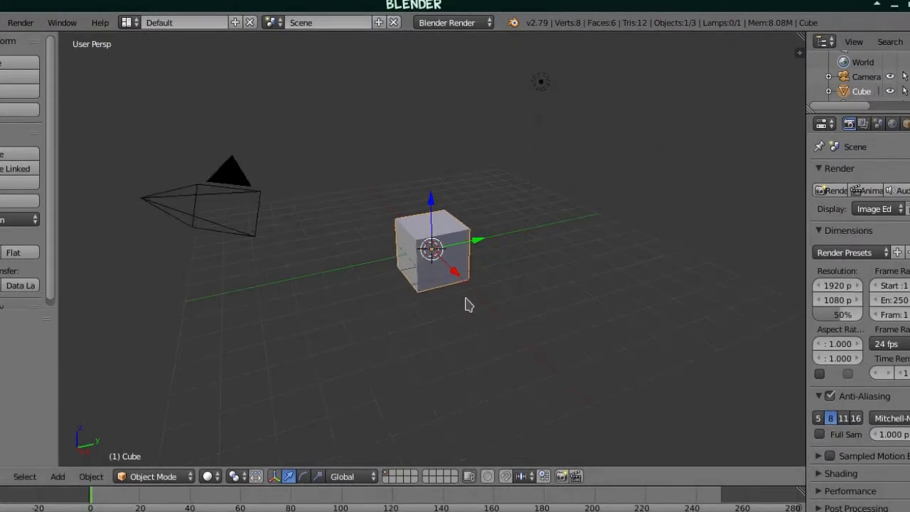
{"action": "key", "text": "x"}
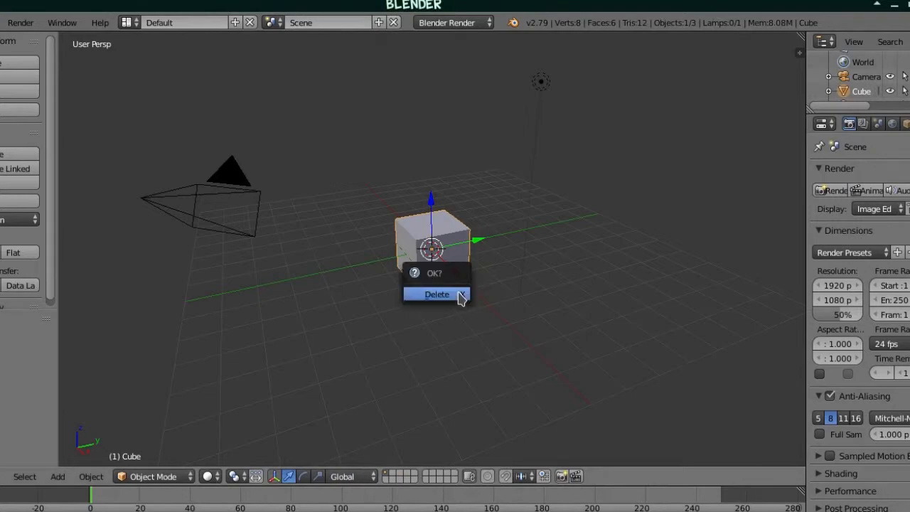
{"action": "left_click", "coordinate": [460, 299]}
Step: Add a cylinder mesh at the origin and reduce it to 6 vertices
{"action": "scroll", "coordinate": [467, 264], "scroll_direction": "up", "scroll_amount": 3}
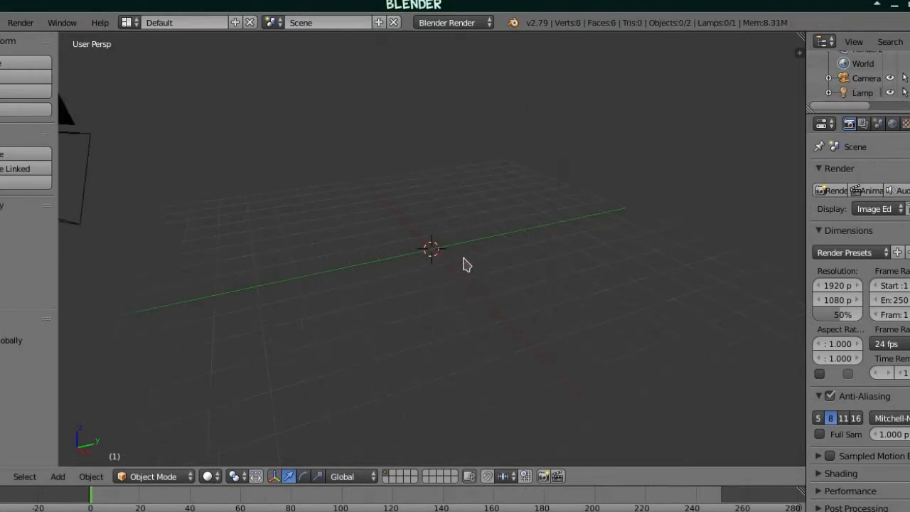
{"action": "middle_click_drag", "start_coordinate": [458, 228], "coordinate": [459, 277]}
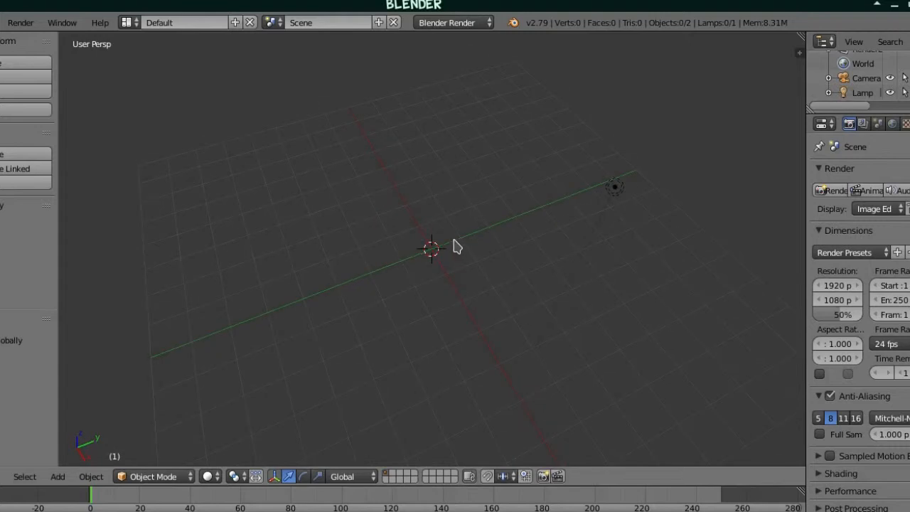
{"action": "key", "text": "shift+a"}
{"action": "mouse_move", "coordinate": [435, 247]}
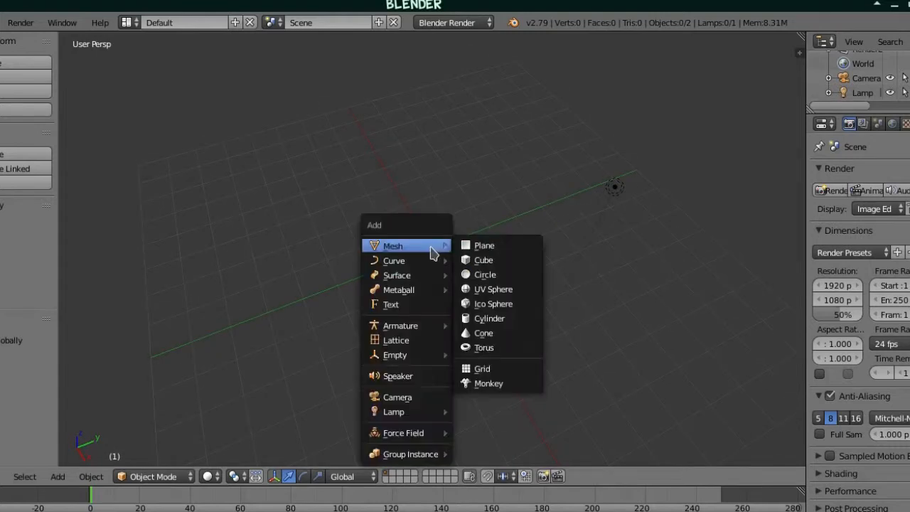
{"action": "left_click", "coordinate": [505, 322]}
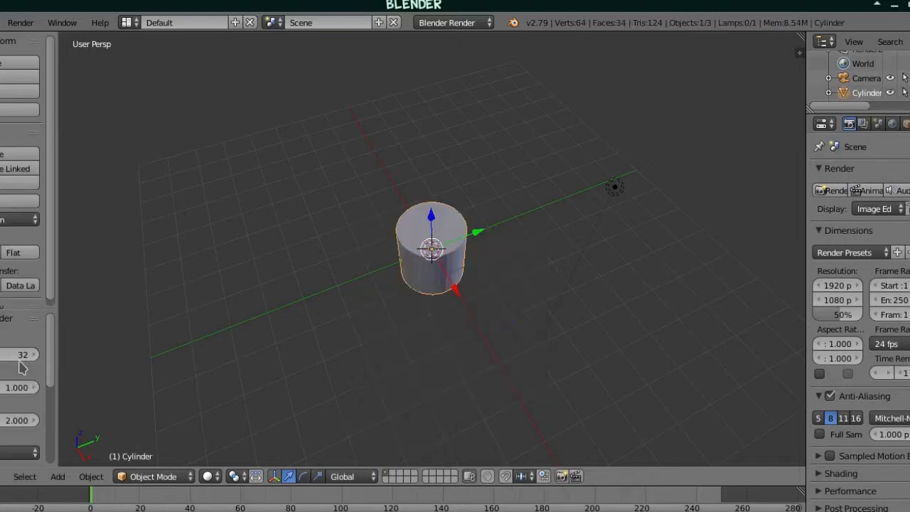
{"action": "left_click_drag", "start_coordinate": [20, 355], "coordinate": [5, 356]}
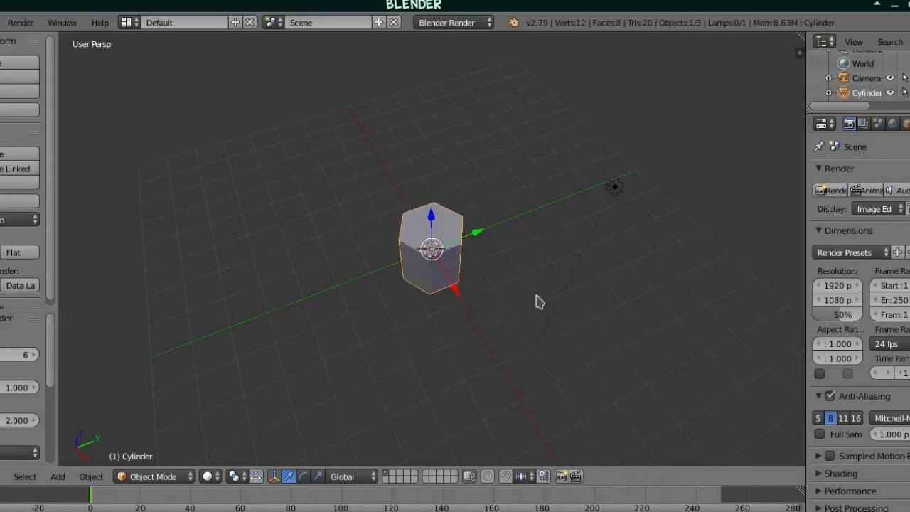
Step: Scale the six-sided cylinder down to about 0.397, and stretch it along Z by a factor of about 8.7 into a thin trunk
{"action": "key", "text": "s"}
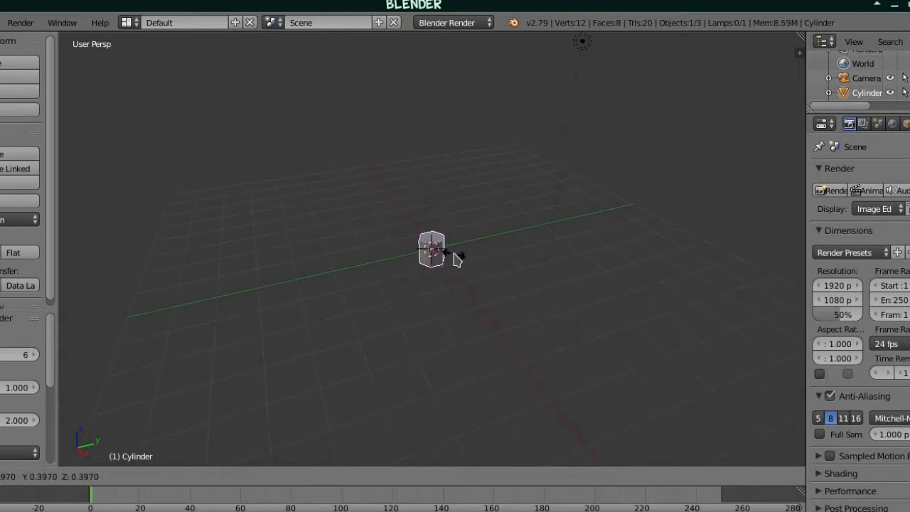
{"action": "left_click", "coordinate": [455, 259]}
{"action": "key", "text": "s"}
{"action": "key", "text": "z"}
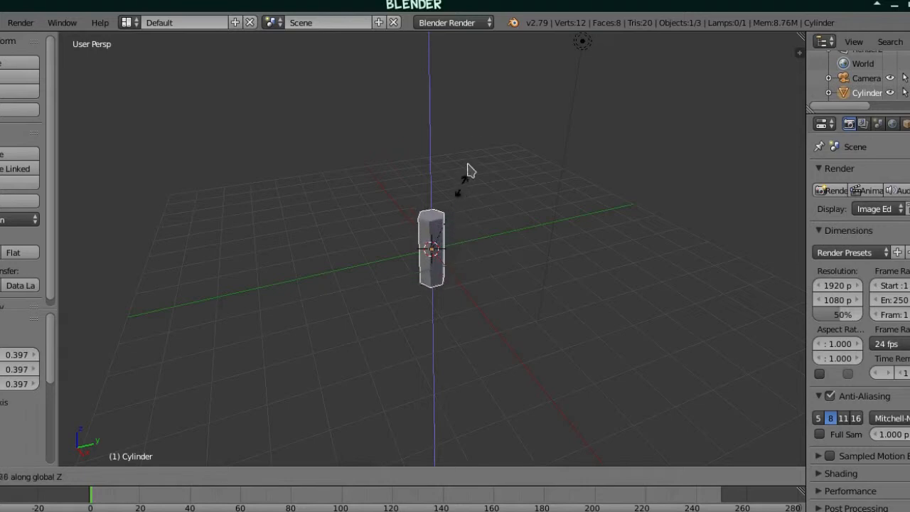
{"action": "left_click", "coordinate": [487, 69]}
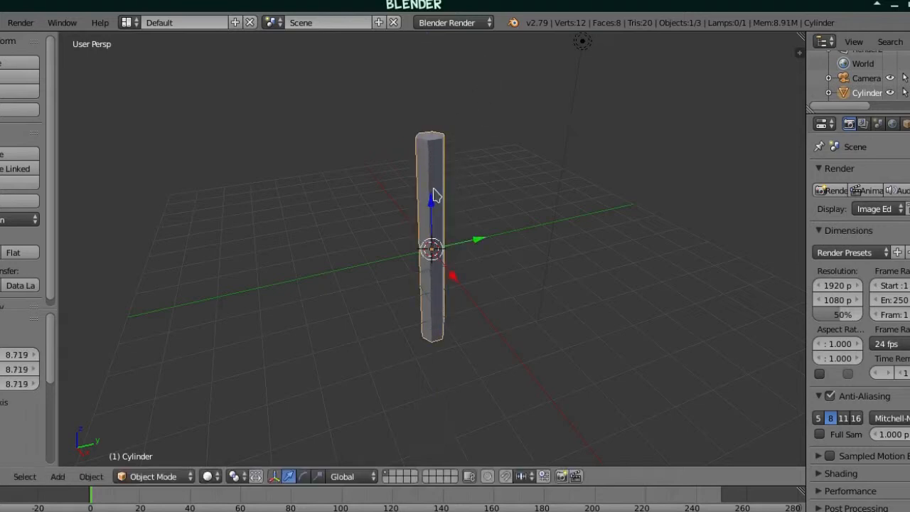
Step: Lengthen the trunk along Z by a factor of about 1.33 and raise it so its base sits on the grid
{"action": "left_click_drag", "start_coordinate": [435, 196], "coordinate": [446, 93]}
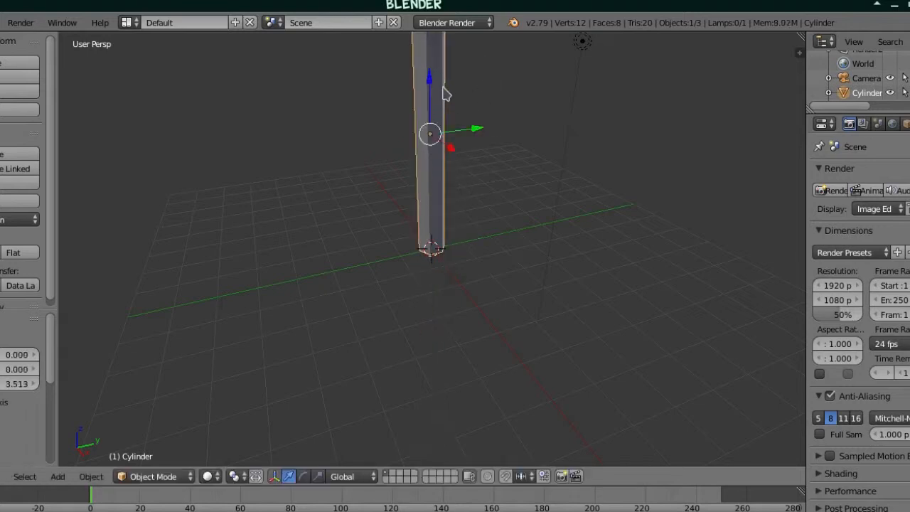
{"action": "middle_click_drag", "start_coordinate": [446, 93], "coordinate": [523, 195]}
{"action": "scroll", "coordinate": [484, 142], "scroll_direction": "down", "scroll_amount": 4}
{"action": "scroll", "coordinate": [502, 145], "scroll_direction": "up", "scroll_amount": 3}
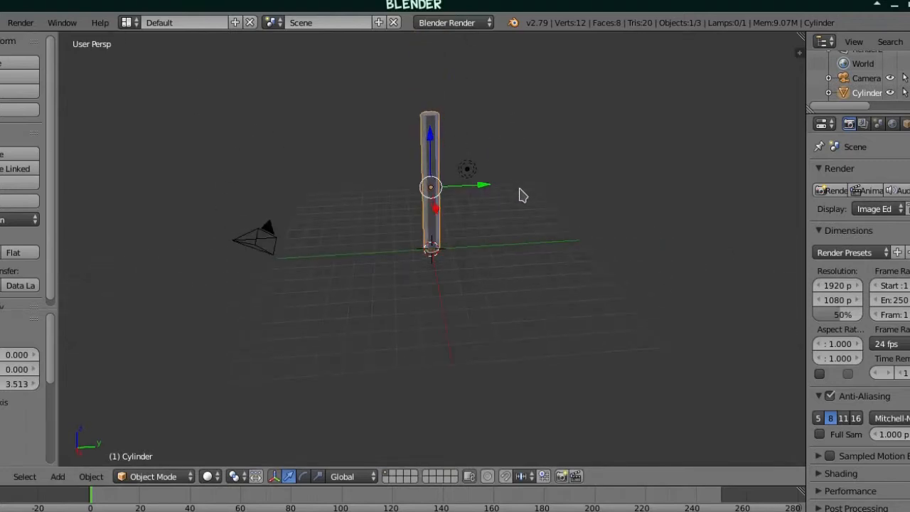
{"action": "key", "text": "g"}
{"action": "key", "text": "z"}
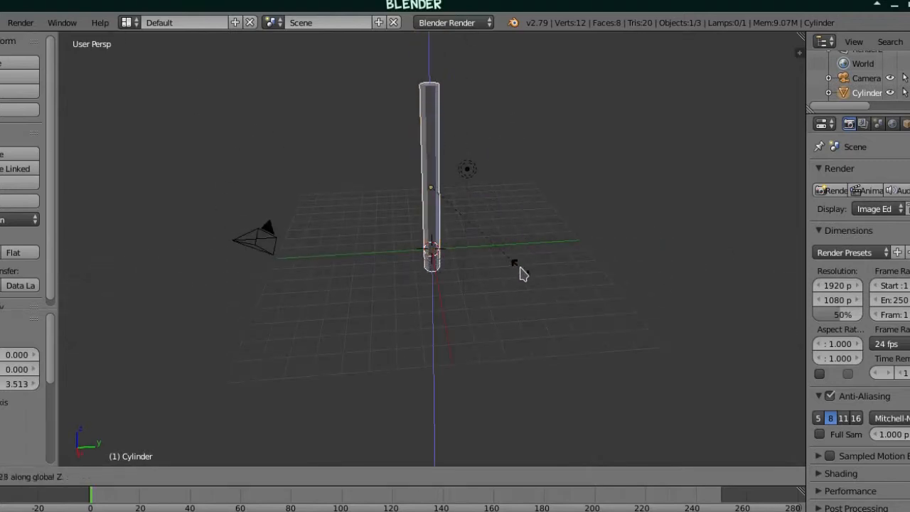
{"action": "left_click", "coordinate": [521, 269]}
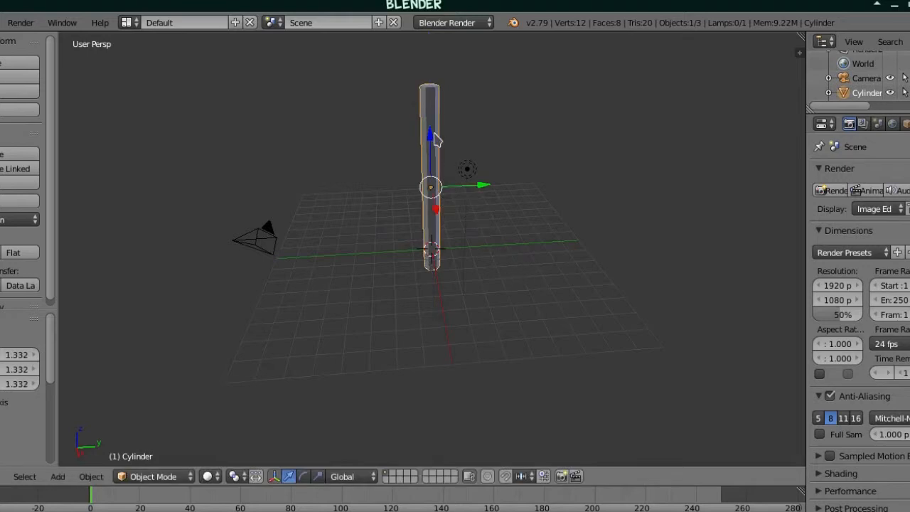
{"action": "left_click_drag", "start_coordinate": [433, 141], "coordinate": [431, 123]}
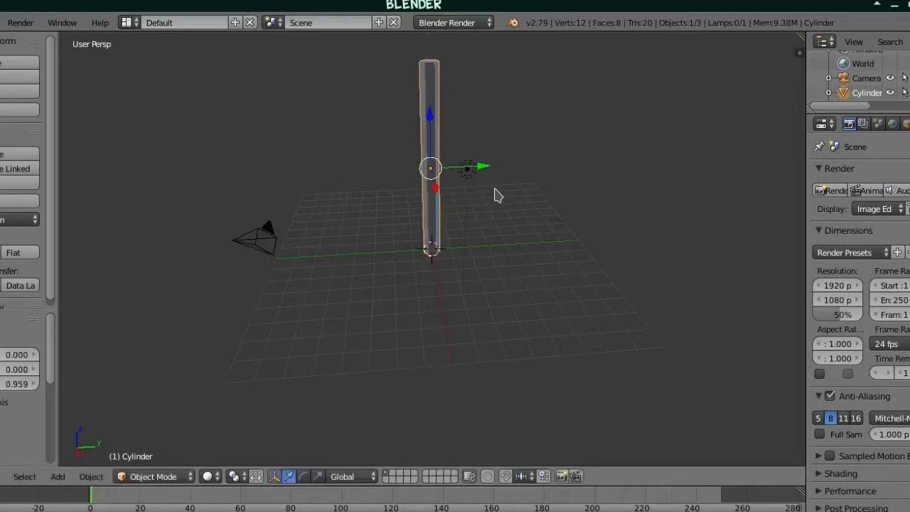
Step: Duplicate the trunk beside the original and rotate the copy about -51.6° around the X axis
{"action": "mouse_move", "coordinate": [498, 195]}
{"action": "middle_mouse_down"}
{"action": "mouse_move", "coordinate": [475, 187]}
{"action": "mouse_move", "coordinate": [488, 187]}
{"action": "middle_mouse_up"}
{"action": "key", "text": "shift+d"}
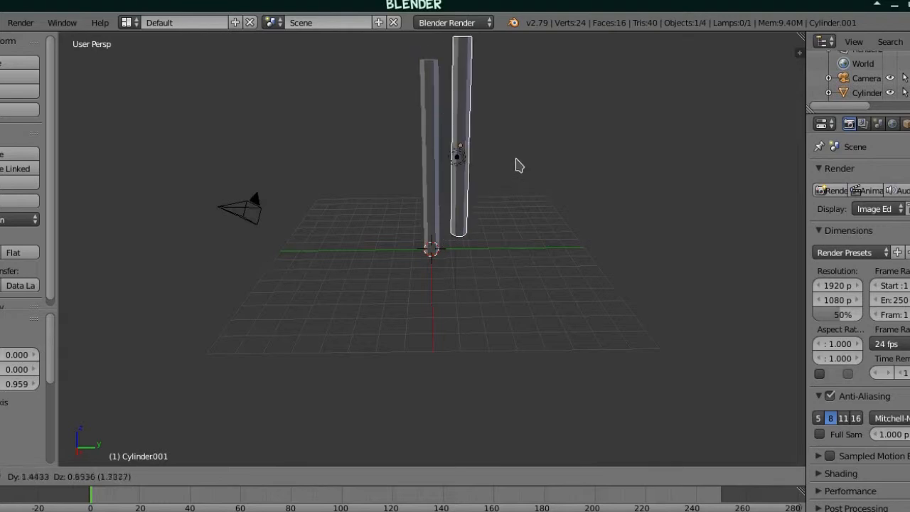
{"action": "left_click", "coordinate": [536, 156]}
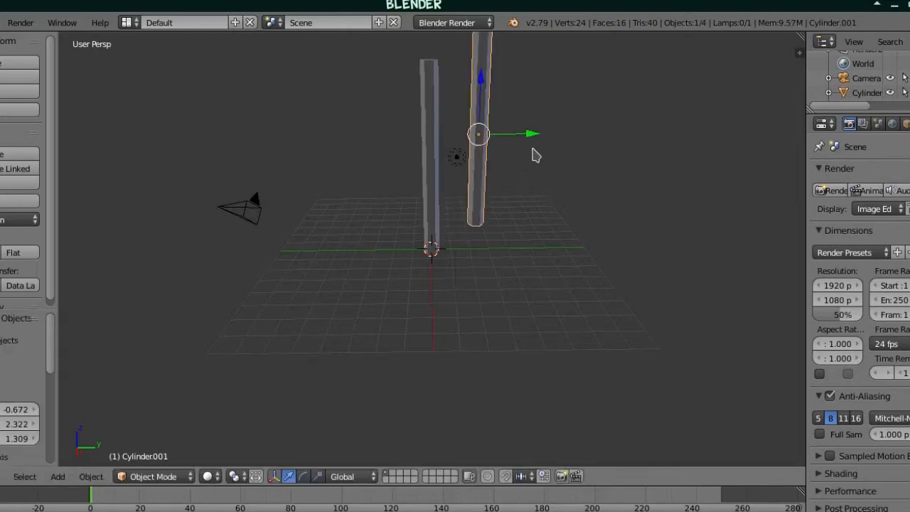
{"action": "key", "text": "r"}
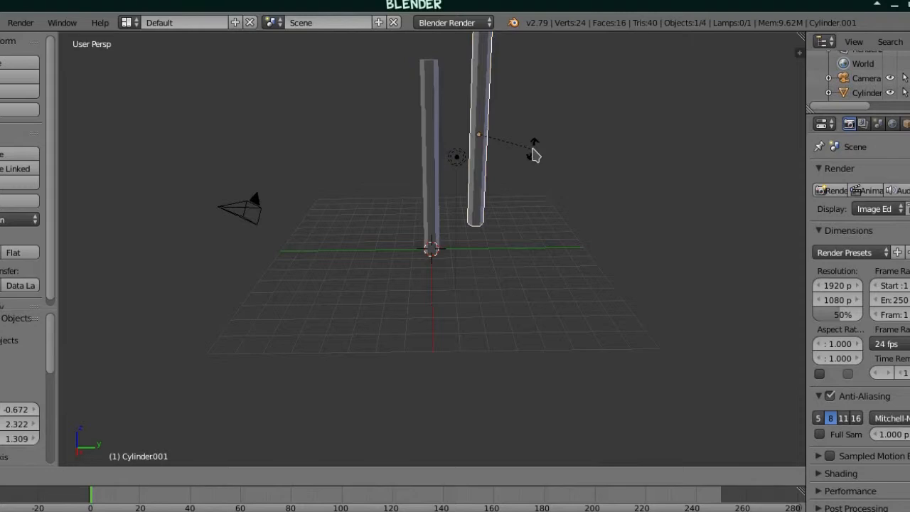
{"action": "key", "text": "x"}
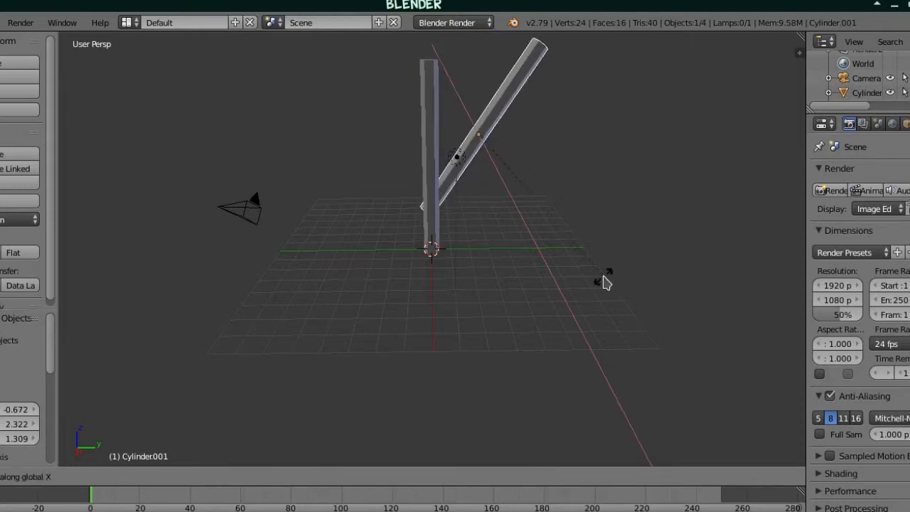
{"action": "left_click", "coordinate": [546, 301]}
Step: Scale the tilted copy to about 0.444 and move it along Y and X to join the trunk as a branch
{"action": "key", "text": "s"}
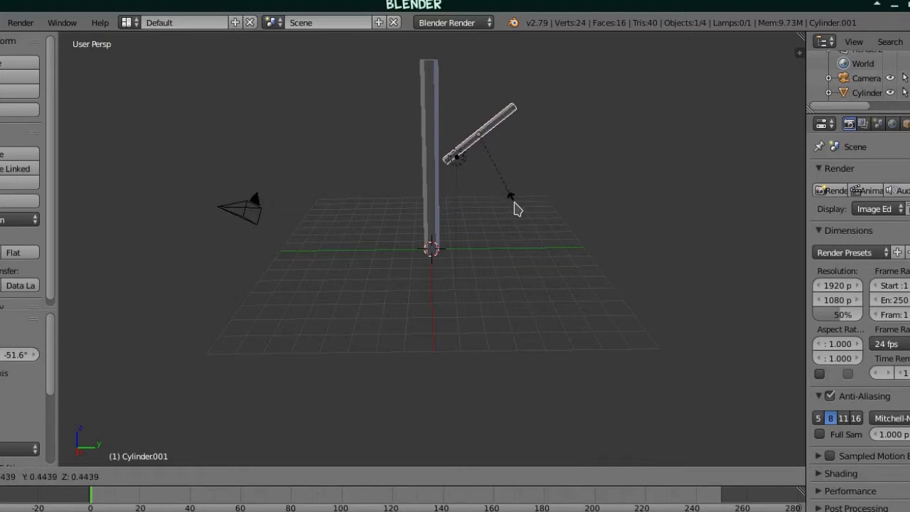
{"action": "left_click", "coordinate": [517, 208]}
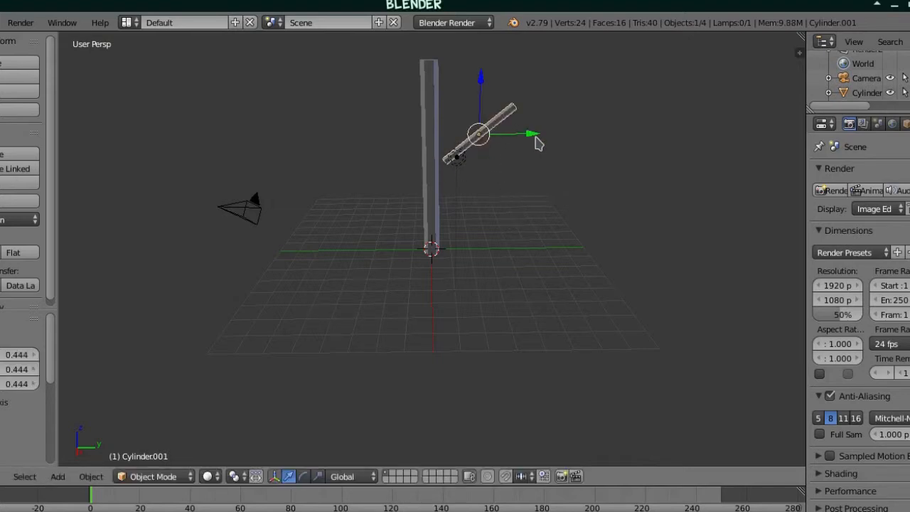
{"action": "left_click_drag", "start_coordinate": [536, 143], "coordinate": [519, 146]}
{"action": "middle_click_drag", "start_coordinate": [536, 152], "coordinate": [474, 160]}
{"action": "left_click_drag", "start_coordinate": [453, 145], "coordinate": [468, 139]}
Step: Place the 3D cursor above the trunk and add an icosphere there with 1 subdivision
{"action": "middle_click_drag", "start_coordinate": [468, 139], "coordinate": [498, 151]}
{"action": "left_click", "coordinate": [430, 111]}
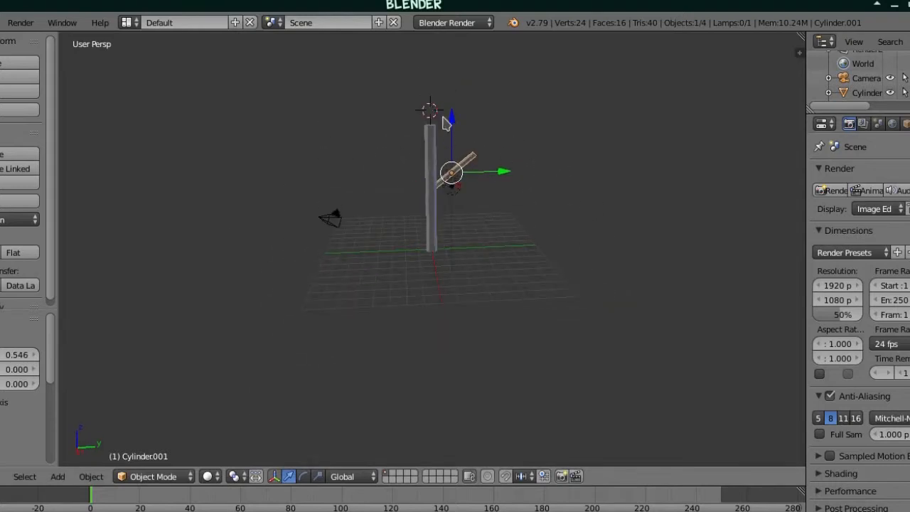
{"action": "key", "text": "shift+a"}
{"action": "mouse_move", "coordinate": [476, 128]}
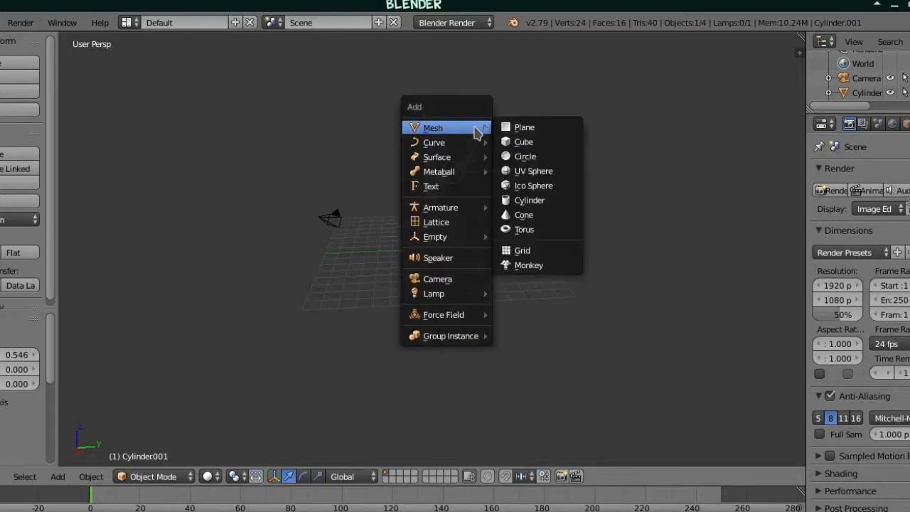
{"action": "left_click", "coordinate": [535, 187]}
{"action": "scroll", "coordinate": [497, 163], "scroll_direction": "up", "scroll_amount": 3}
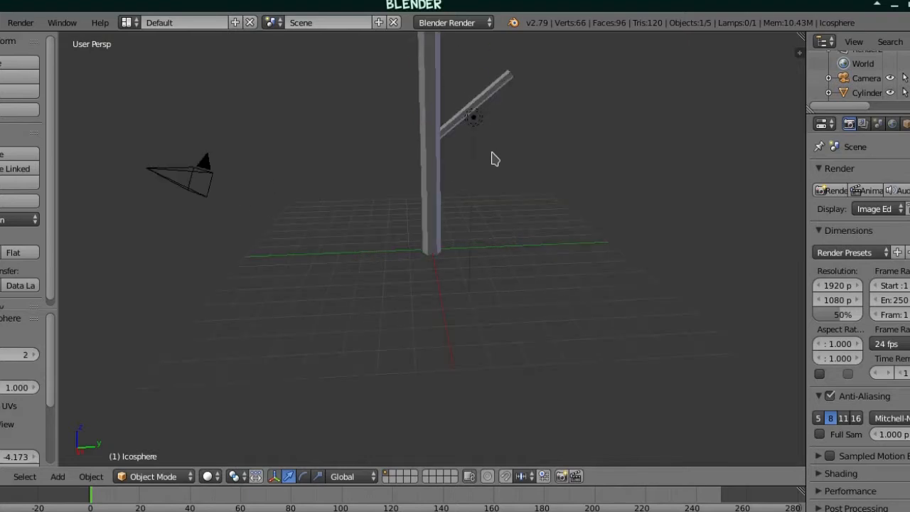
{"action": "middle_click_drag", "start_coordinate": [538, 140], "coordinate": [540, 347]}
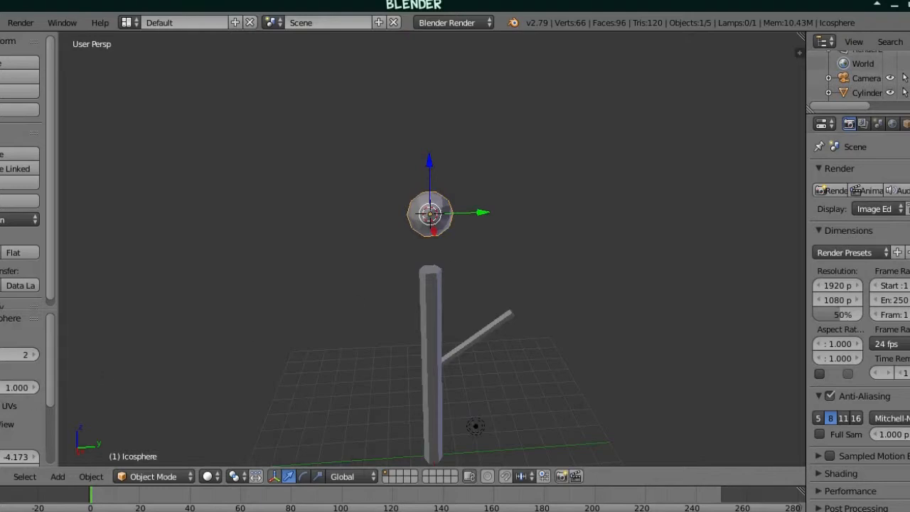
{"action": "left_click", "coordinate": [2, 354]}
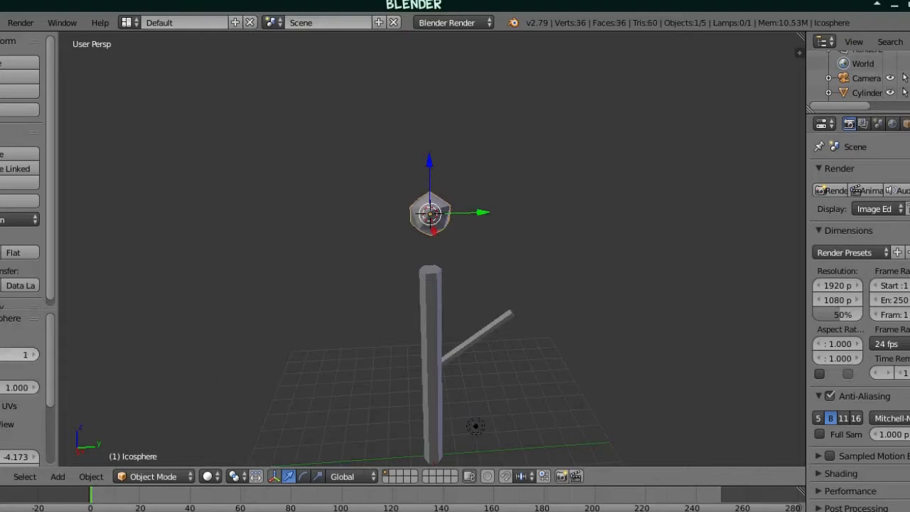
Step: Enlarge the icosphere by a factor of about 4.05 and move it about 3.7 units along X over the trunk
{"action": "key", "text": "s"}
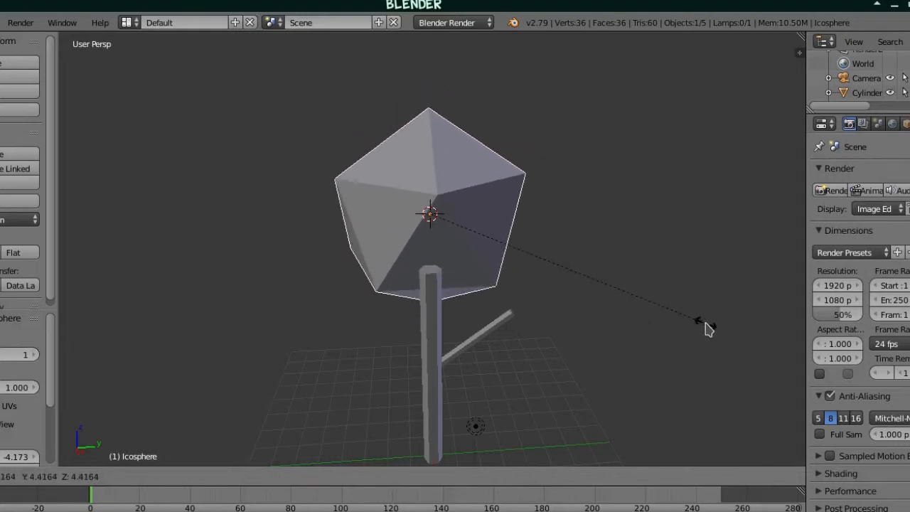
{"action": "left_click", "coordinate": [681, 315]}
{"action": "middle_click_drag", "start_coordinate": [654, 266], "coordinate": [519, 263]}
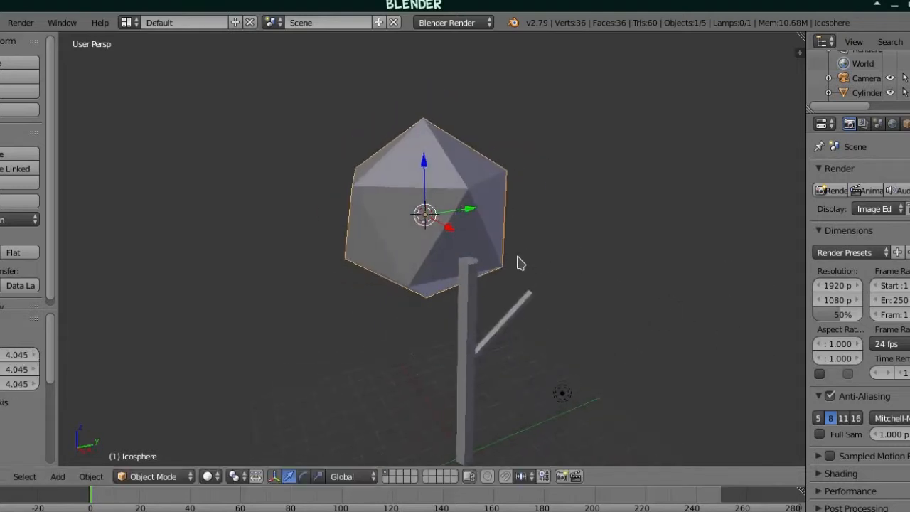
{"action": "left_click_drag", "start_coordinate": [457, 235], "coordinate": [490, 269]}
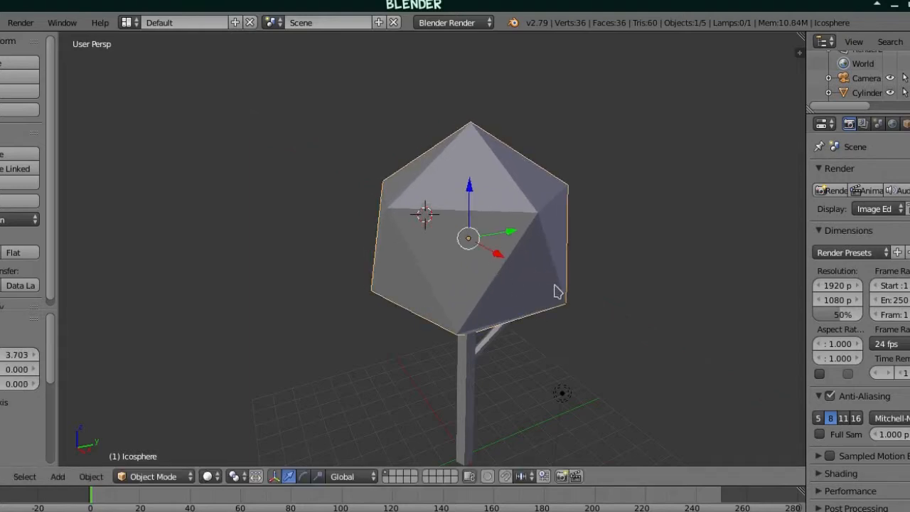
Step: Shrink the icosphere by a factor of about 0.93 and fine-tune its Y and X position to center it on the trunk
{"action": "middle_click_drag", "start_coordinate": [559, 293], "coordinate": [481, 258]}
{"action": "key", "text": "s"}
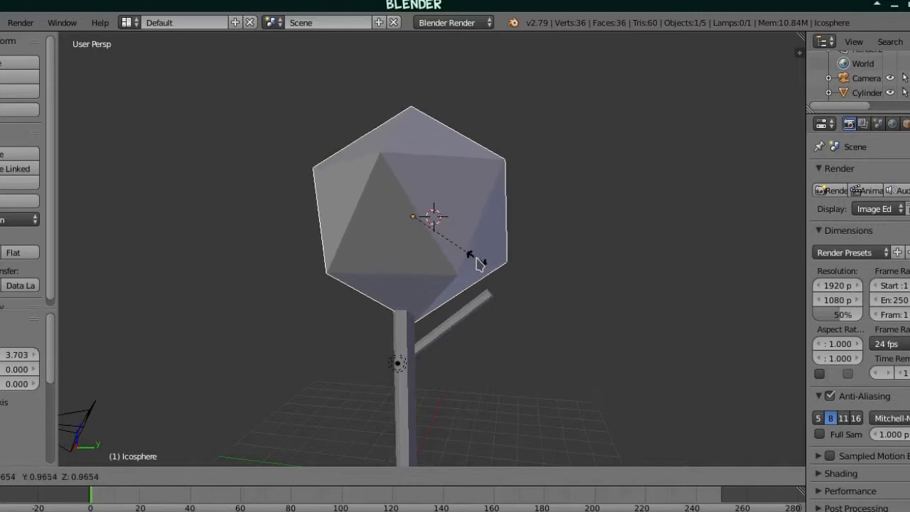
{"action": "left_click", "coordinate": [473, 258]}
{"action": "key", "text": "g"}
{"action": "key", "text": "y"}
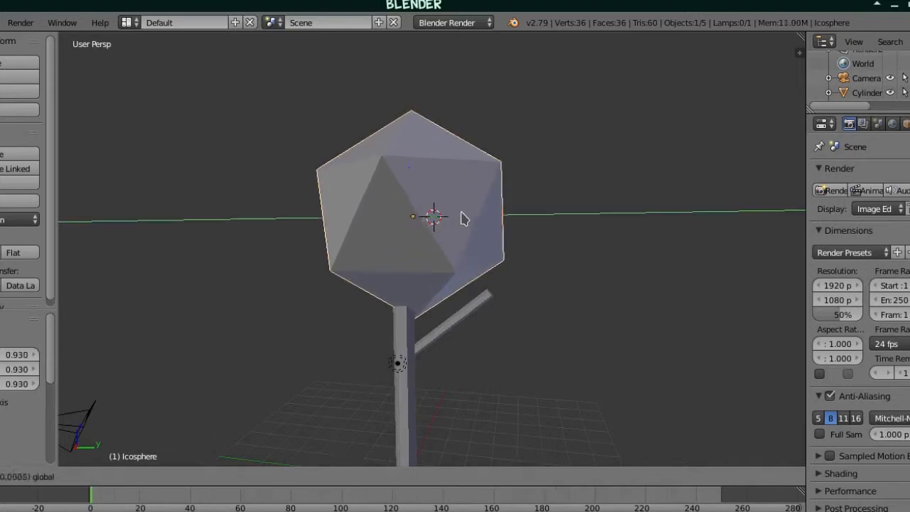
{"action": "left_click", "coordinate": [454, 217]}
{"action": "middle_click_drag", "start_coordinate": [450, 218], "coordinate": [429, 283]}
{"action": "left_click_drag", "start_coordinate": [329, 206], "coordinate": [304, 205]}
Step: Duplicate the icosphere near the end of the branch and scale the copy to about 0.434
{"action": "middle_click_drag", "start_coordinate": [520, 339], "coordinate": [378, 267]}
{"action": "left_click", "coordinate": [517, 292]}
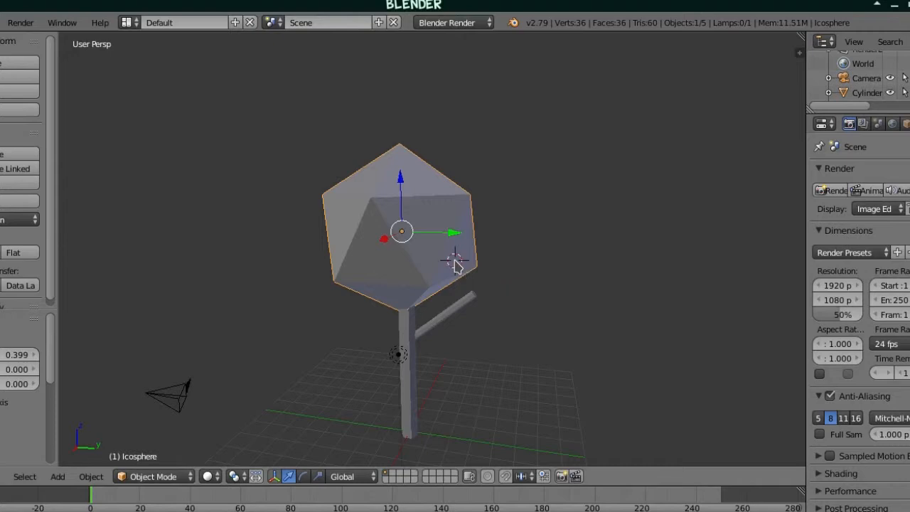
{"action": "key", "text": "shift+d"}
{"action": "left_click", "coordinate": [559, 322]}
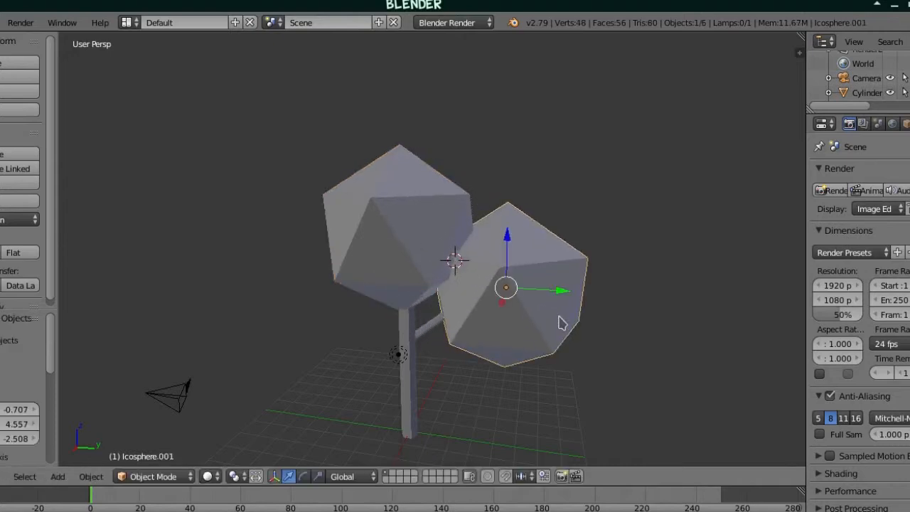
{"action": "key", "text": "s"}
{"action": "left_click", "coordinate": [524, 314]}
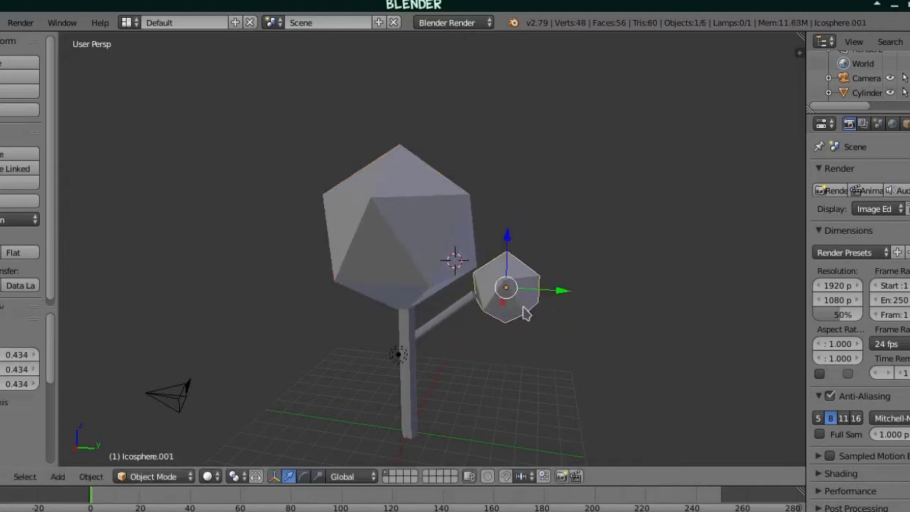
Step: Move the small icosphere along Y toward the trunk, finishing with a shift of about -0.454, so it sits on the branch end
{"action": "key", "text": "g"}
{"action": "key", "text": "y"}
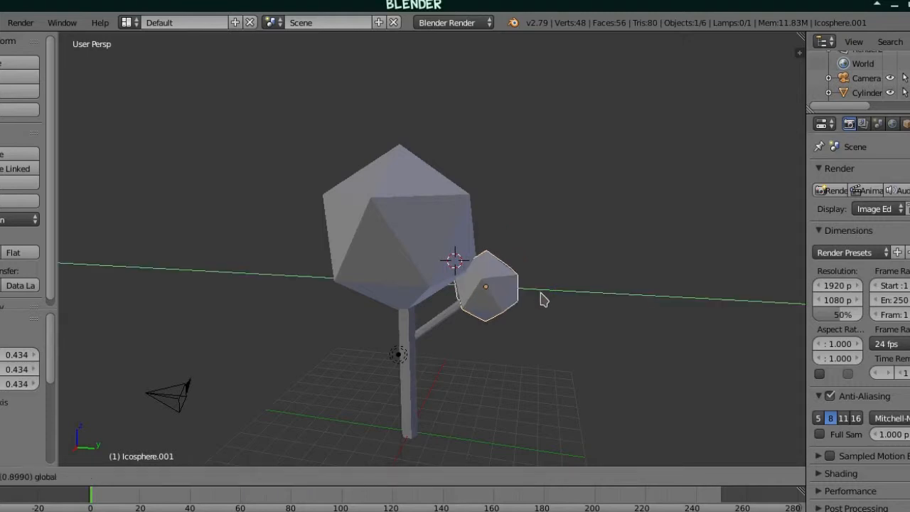
{"action": "left_click", "coordinate": [534, 300]}
{"action": "middle_click_drag", "start_coordinate": [547, 313], "coordinate": [552, 264]}
{"action": "key", "text": "g"}
{"action": "key", "text": "y"}
{"action": "left_click", "coordinate": [534, 262]}
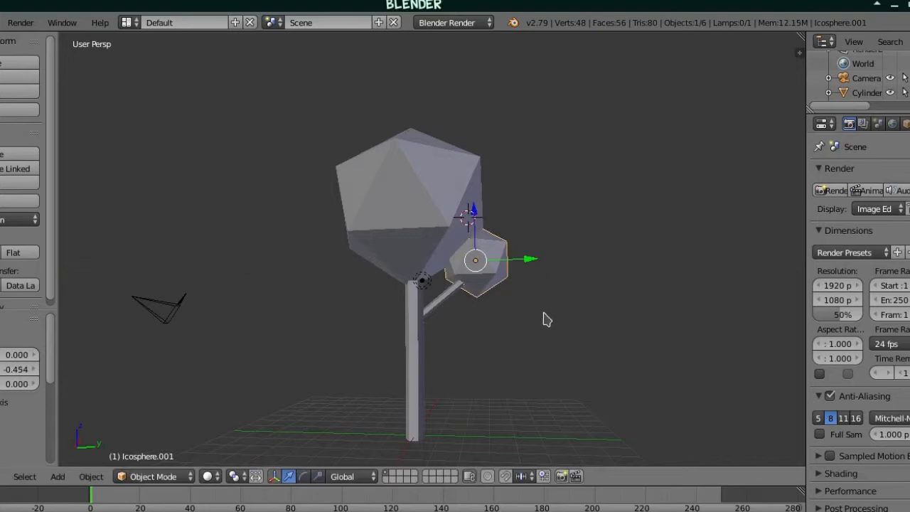
{"action": "middle_click_drag", "start_coordinate": [543, 319], "coordinate": [564, 312]}
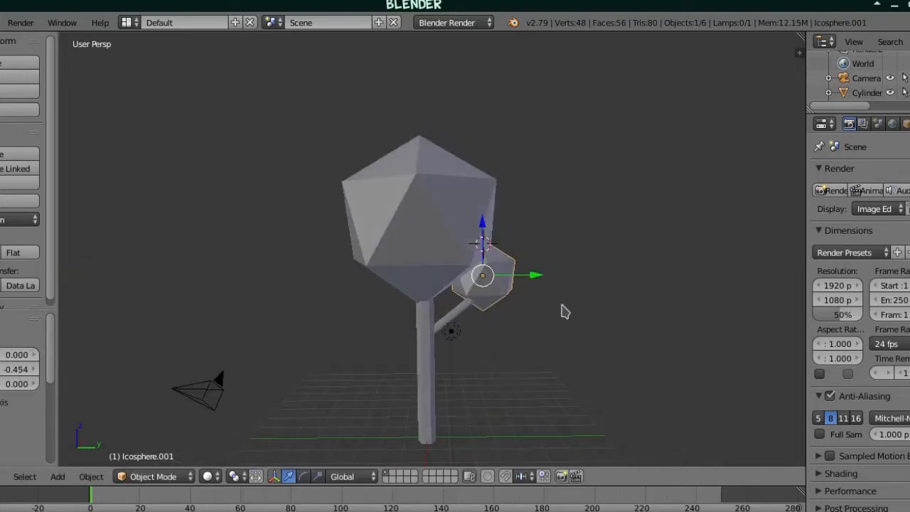
Step: Give the large icosphere a new material with a green diffuse colour of about R 0.032, G 0.955, B 0.048
{"action": "right_click", "coordinate": [398, 250]}
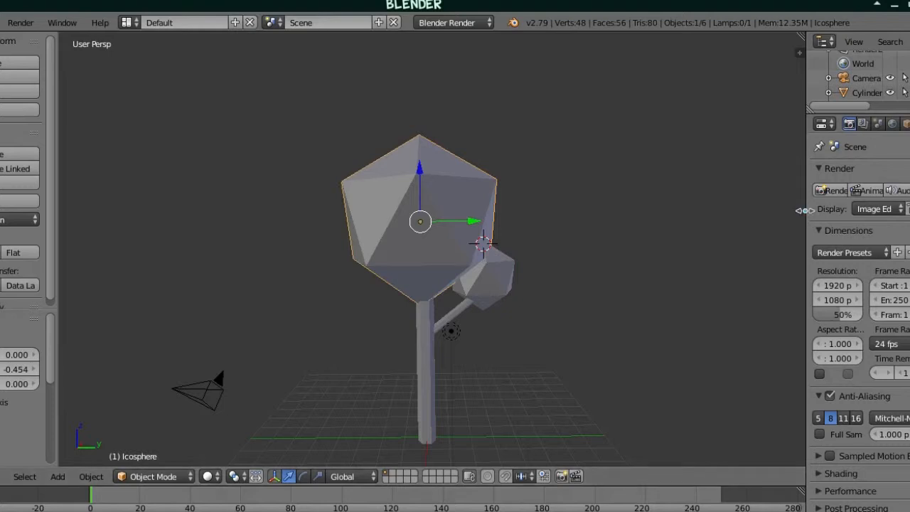
{"action": "left_click_drag", "start_coordinate": [805, 217], "coordinate": [707, 213]}
{"action": "left_click", "coordinate": [867, 124]}
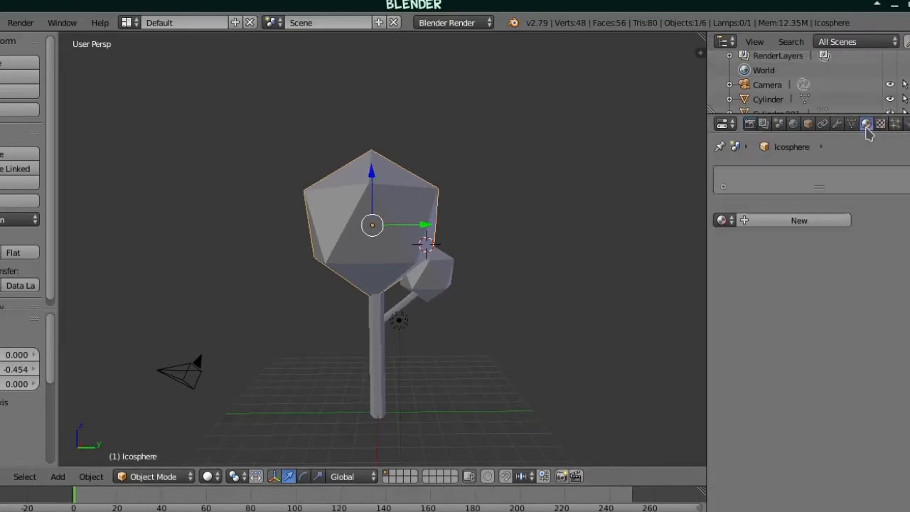
{"action": "left_click", "coordinate": [798, 226]}
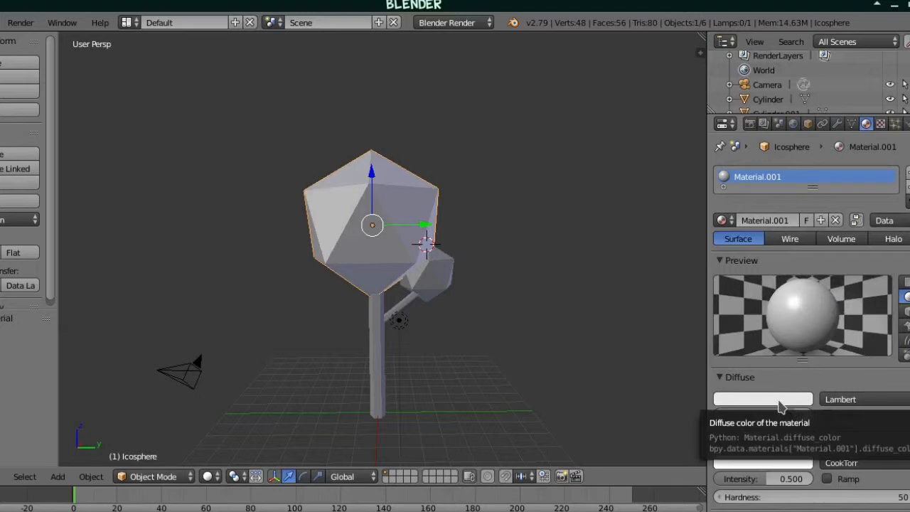
{"action": "left_click", "coordinate": [780, 405]}
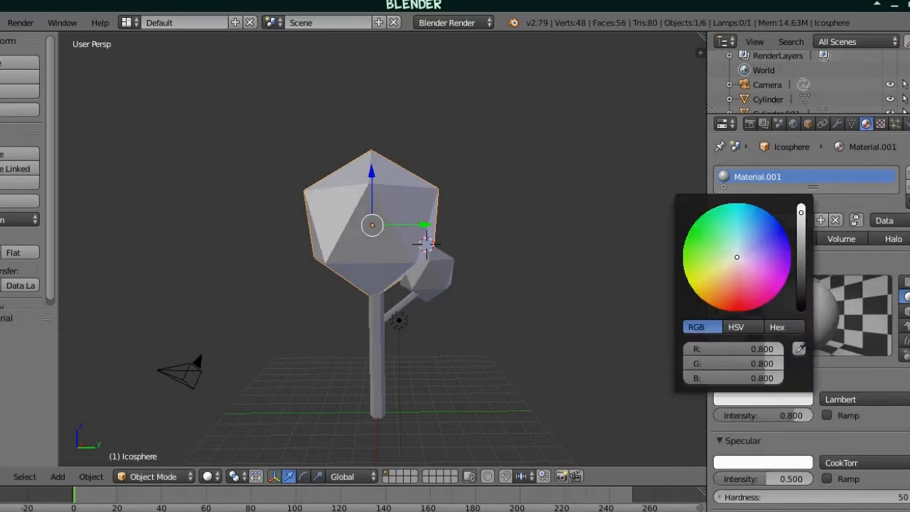
{"action": "left_click_drag", "start_coordinate": [736, 257], "coordinate": [700, 233]}
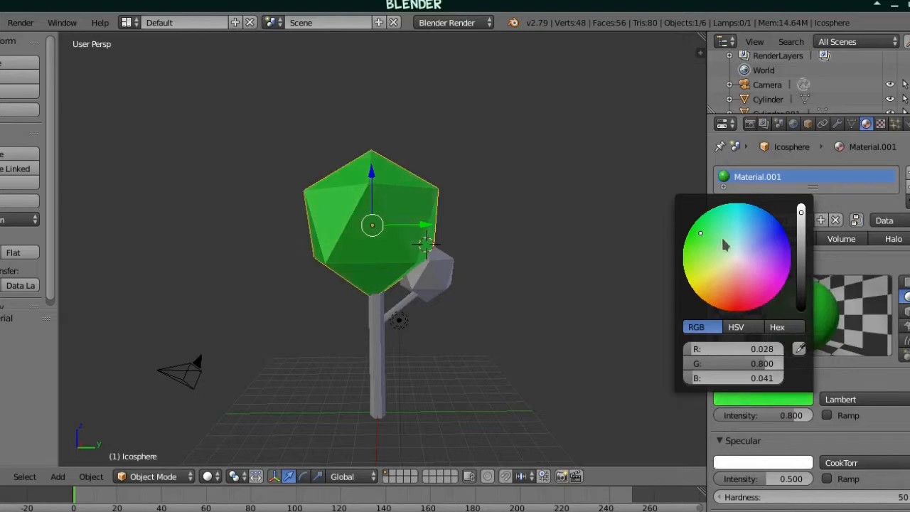
{"action": "left_click", "coordinate": [802, 207]}
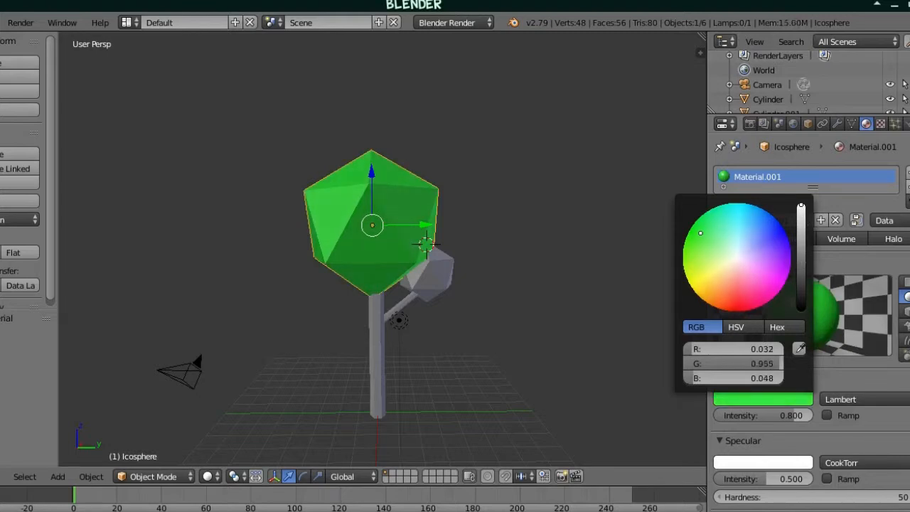
{"action": "right_click", "coordinate": [437, 285]}
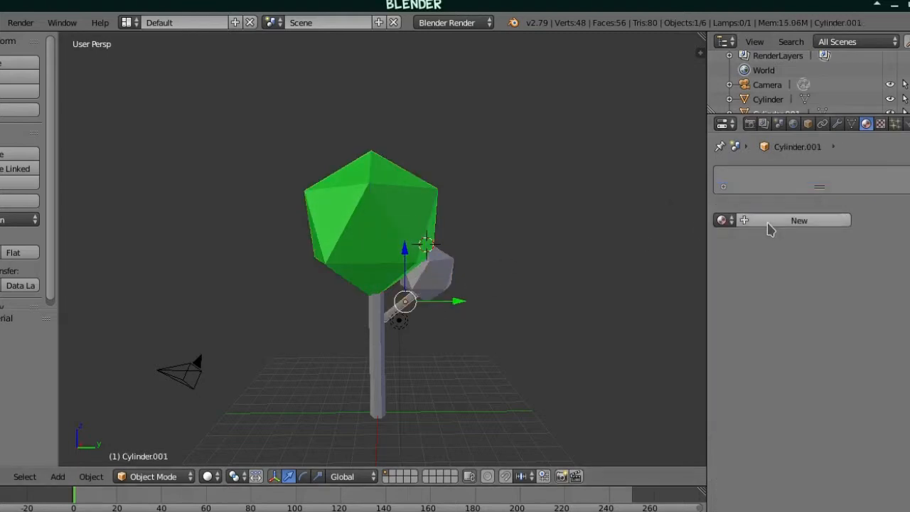
{"action": "left_click", "coordinate": [720, 220]}
{"action": "left_click", "coordinate": [735, 257]}
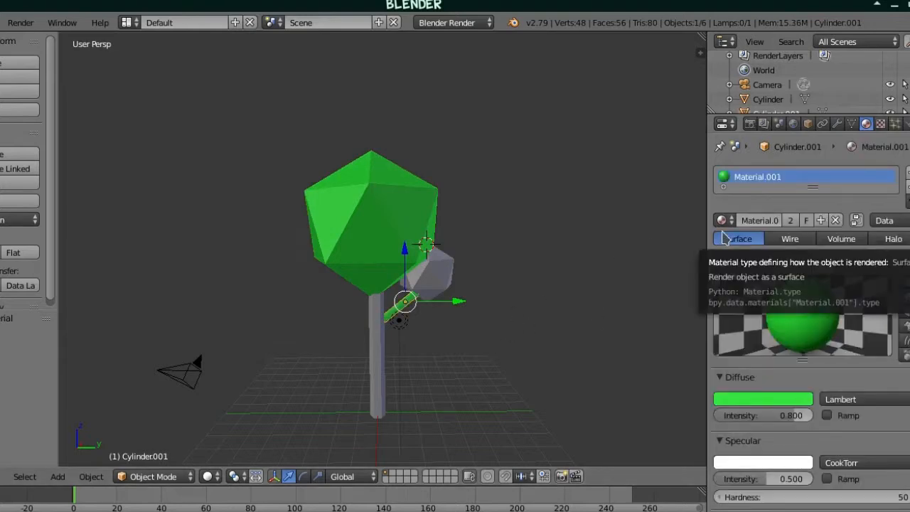
{"action": "key", "text": "ctrl+z"}
Step: Assign the existing green Material.001 to the small icosphere on the branch
{"action": "right_click", "coordinate": [448, 278]}
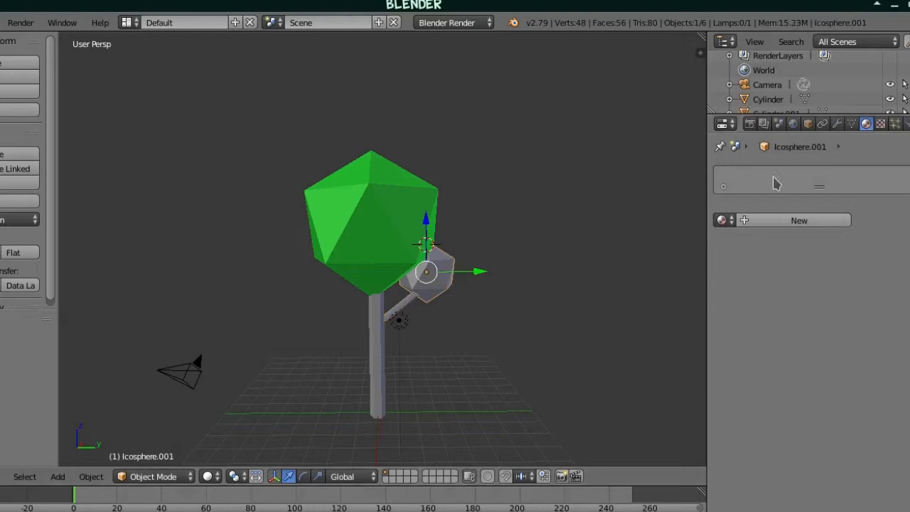
{"action": "left_click", "coordinate": [721, 220]}
{"action": "left_click", "coordinate": [736, 258]}
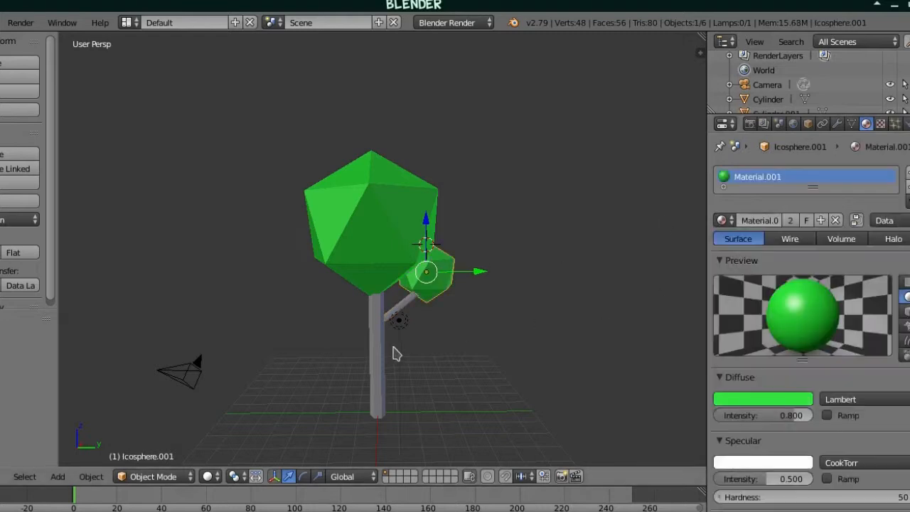
Step: Give the trunk a new material with a dark reddish-brown diffuse colour of about R 0.233, G 0.013, B 0.003
{"action": "right_click", "coordinate": [377, 357]}
{"action": "left_click", "coordinate": [743, 220]}
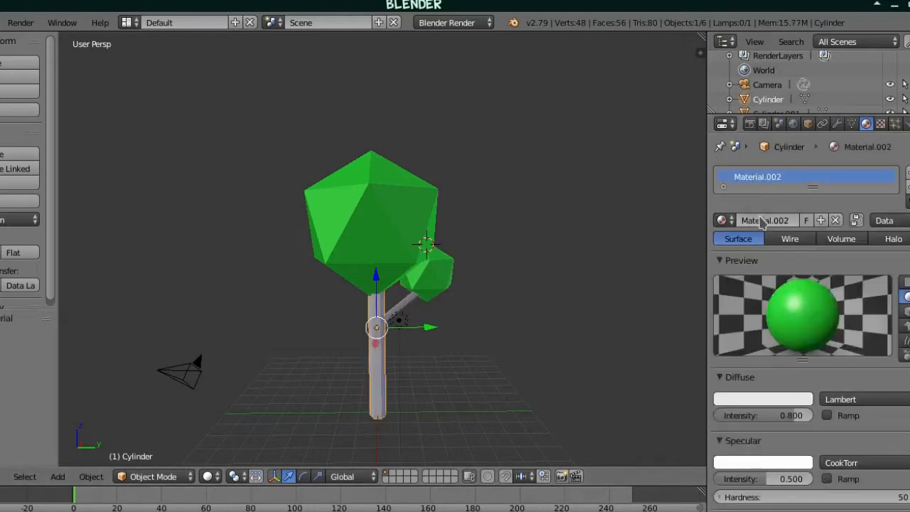
{"action": "left_click", "coordinate": [772, 399]}
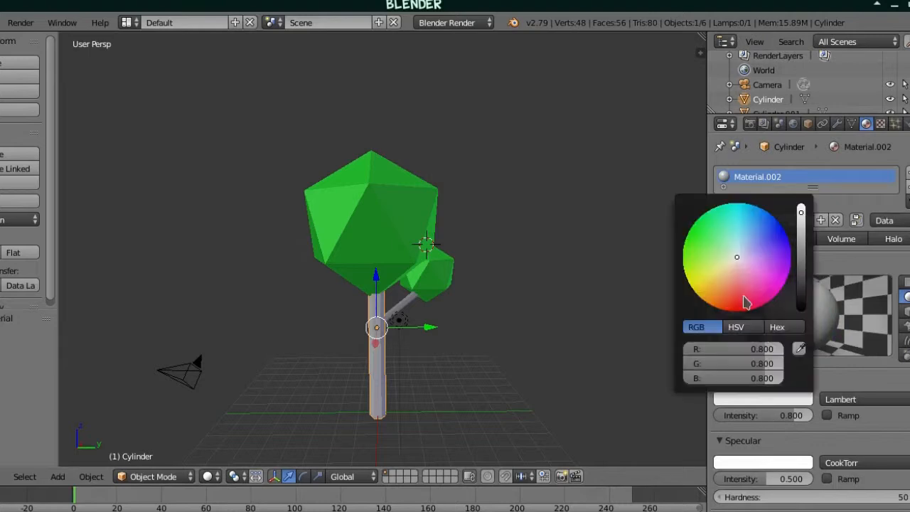
{"action": "left_click", "coordinate": [733, 304]}
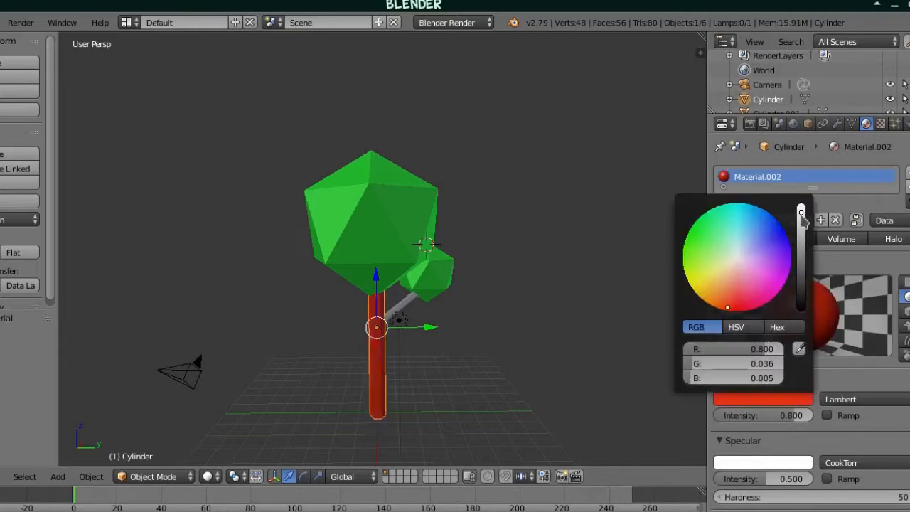
{"action": "left_click_drag", "start_coordinate": [802, 213], "coordinate": [801, 254]}
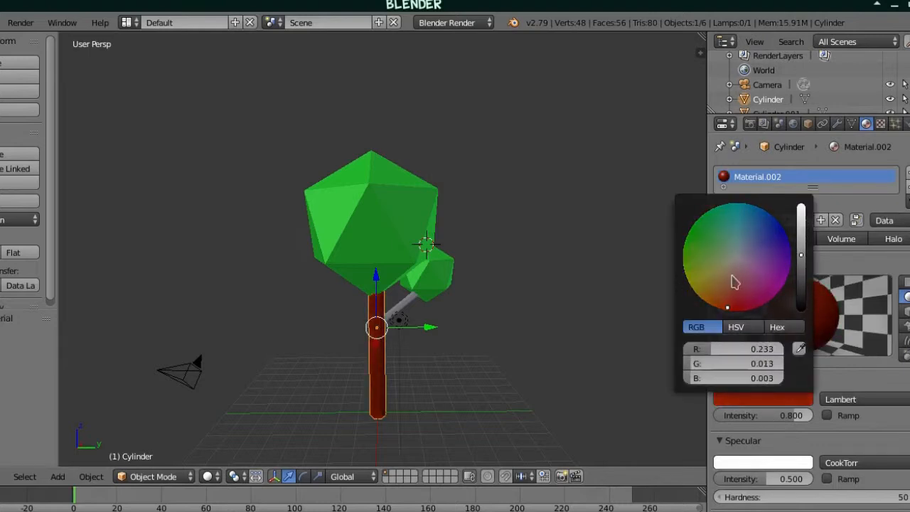
Step: Assign the trunk's reddish-brown Material.002 to the branch
{"action": "right_click", "coordinate": [402, 307]}
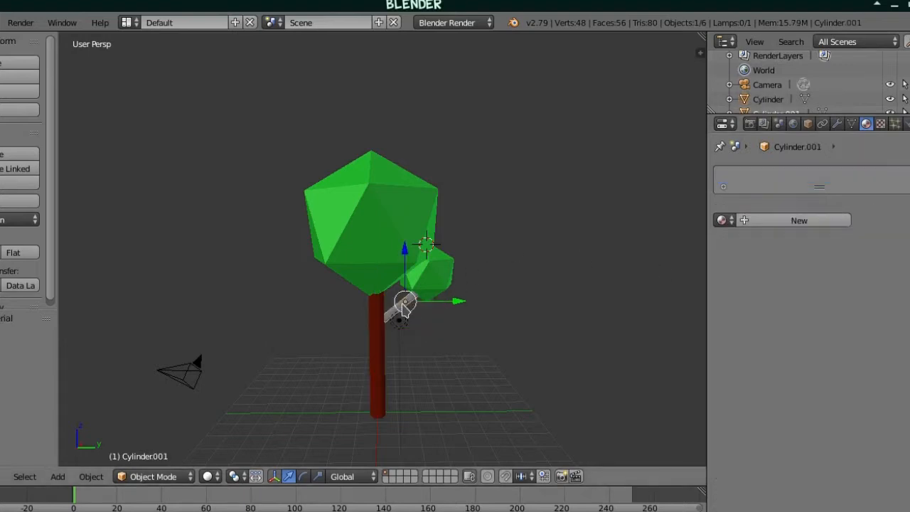
{"action": "left_click", "coordinate": [761, 225]}
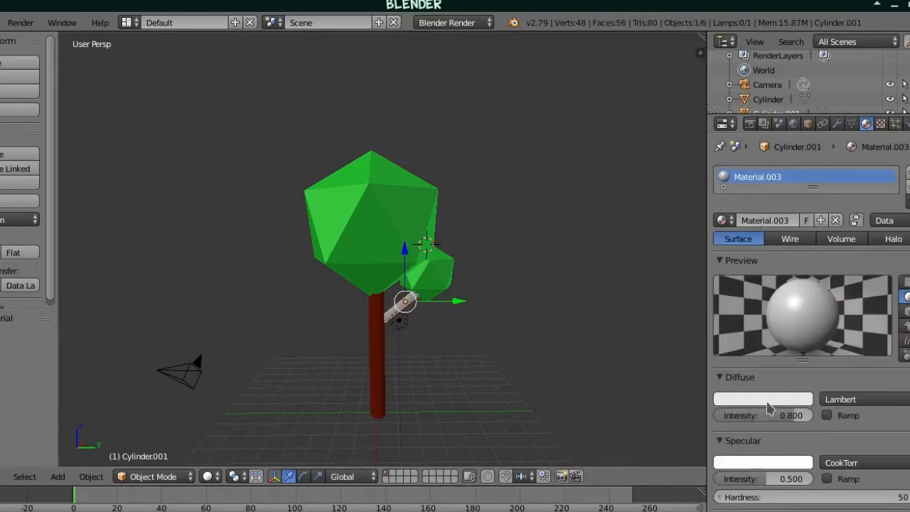
{"action": "left_click", "coordinate": [724, 222]}
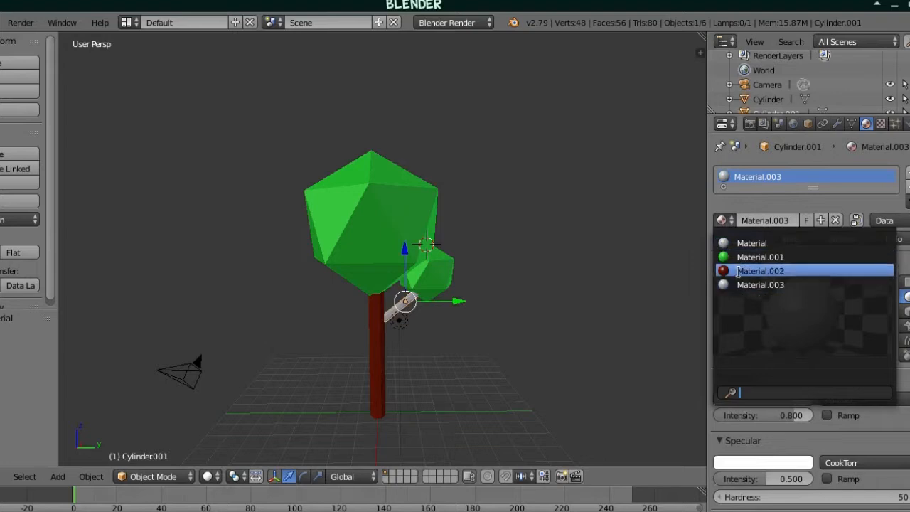
{"action": "left_click", "coordinate": [743, 269]}
Step: Lower the specular intensity of the large icosphere's green material
{"action": "right_click", "coordinate": [386, 249]}
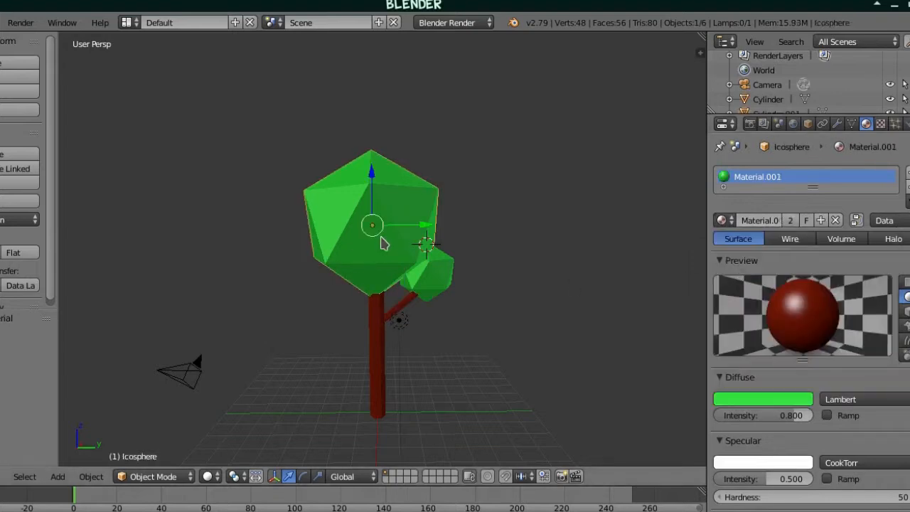
{"action": "scroll", "coordinate": [839, 465], "scroll_direction": "down", "scroll_amount": 8}
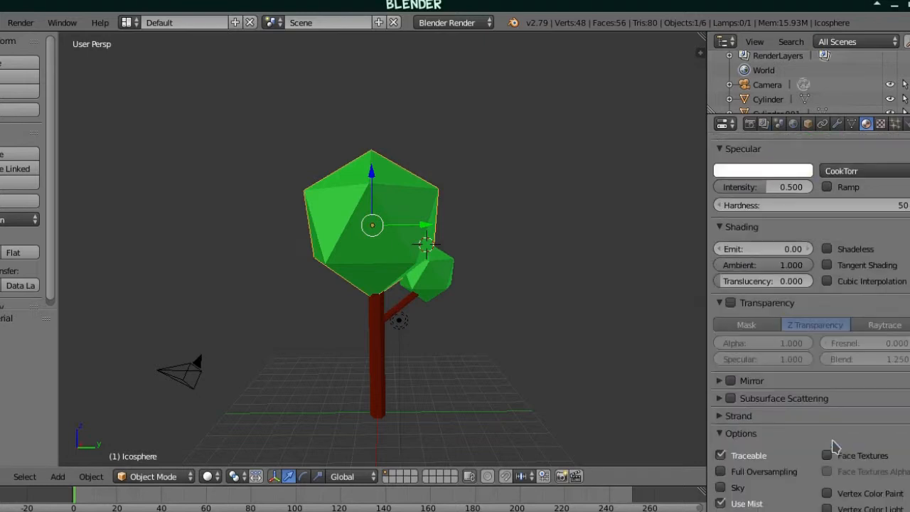
{"action": "scroll", "coordinate": [834, 445], "scroll_direction": "up", "scroll_amount": 6}
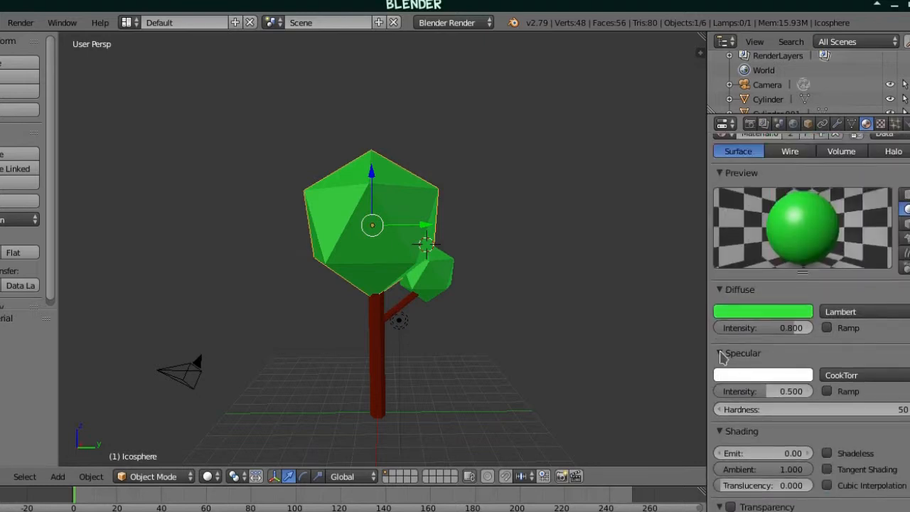
{"action": "left_click_drag", "start_coordinate": [761, 399], "coordinate": [717, 391]}
Step: Lower the specular intensity of the trunk's material to about 0.117
{"action": "right_click", "coordinate": [380, 329]}
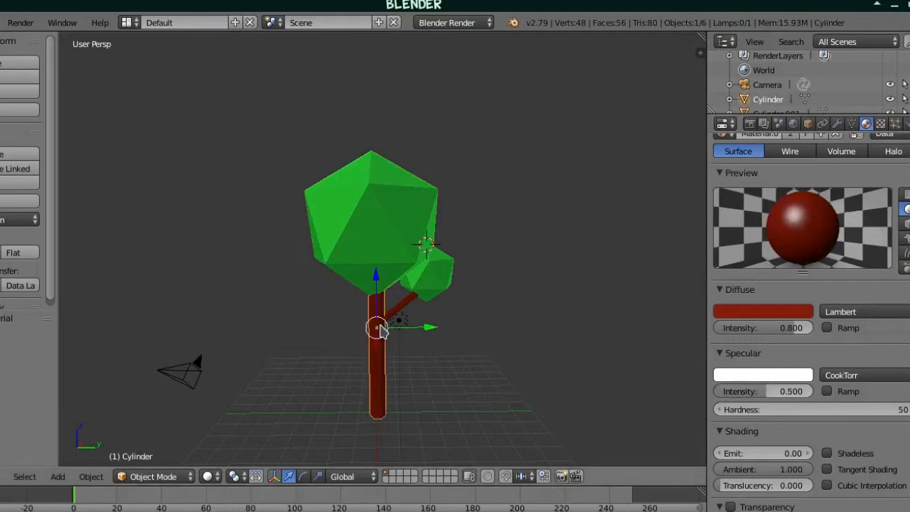
{"action": "left_click_drag", "start_coordinate": [782, 391], "coordinate": [728, 391]}
{"action": "middle_click_drag", "start_coordinate": [633, 339], "coordinate": [169, 291]}
{"action": "middle_click_drag", "start_coordinate": [679, 253], "coordinate": [625, 299]}
{"action": "scroll", "coordinate": [624, 298], "scroll_direction": "down", "scroll_amount": 2}
{"action": "middle_click_drag", "start_coordinate": [567, 267], "coordinate": [492, 317]}
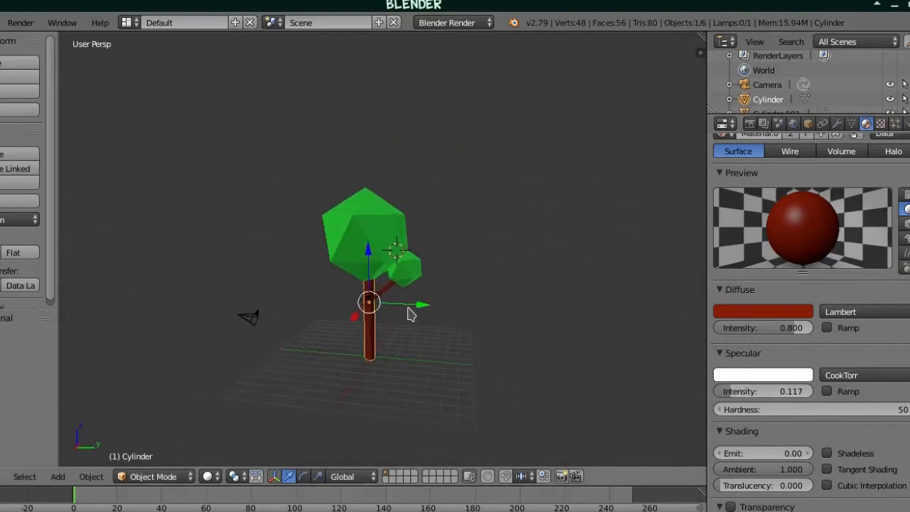
Step: Delete the lamp and the camera from the scene
{"action": "right_click", "coordinate": [370, 302]}
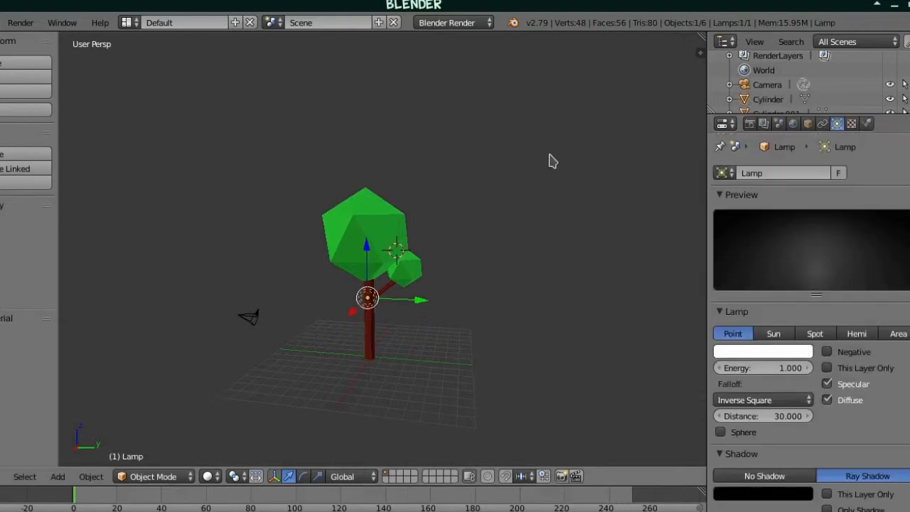
{"action": "key", "text": "x"}
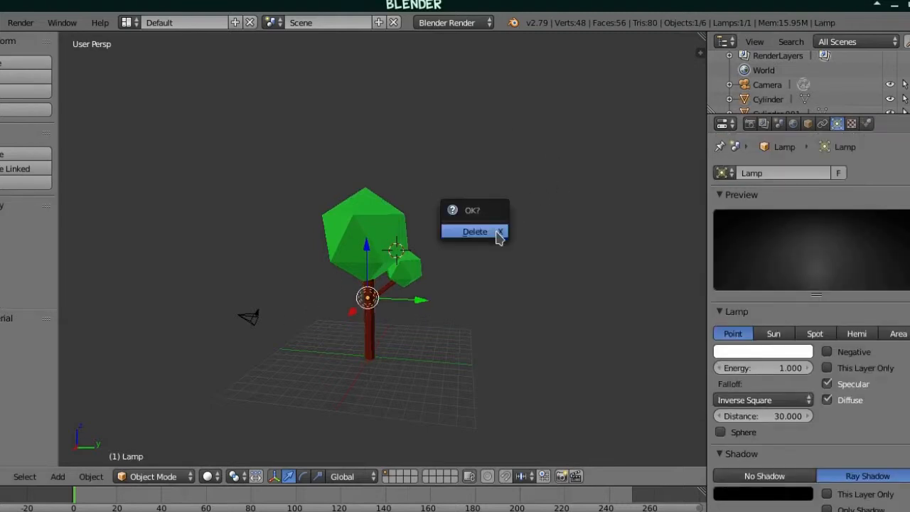
{"action": "left_click", "coordinate": [498, 238]}
{"action": "right_click", "coordinate": [254, 322]}
{"action": "key", "text": "x"}
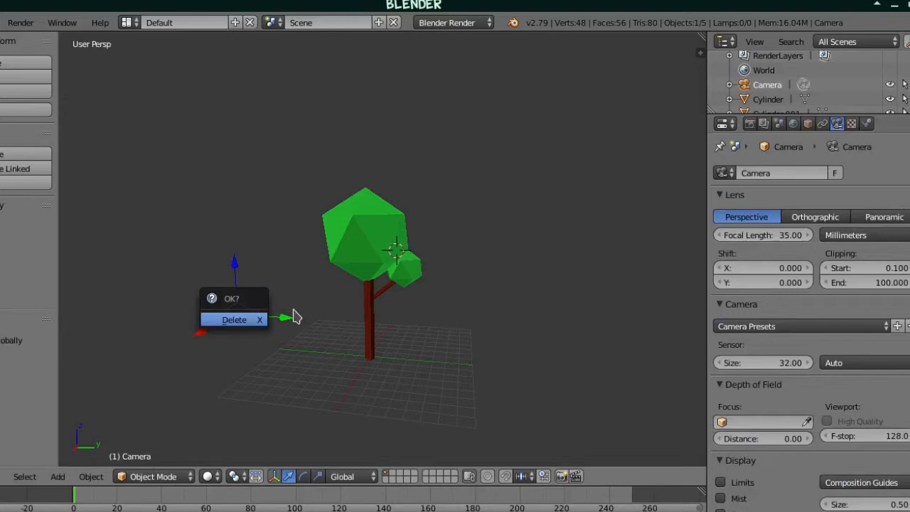
{"action": "left_click", "coordinate": [264, 319]}
Step: Join the trunk, branch and both icospheres into one object with the trunk active, and move it about 0.418 along Y
{"action": "scroll", "coordinate": [342, 319], "scroll_direction": "up", "scroll_amount": 3}
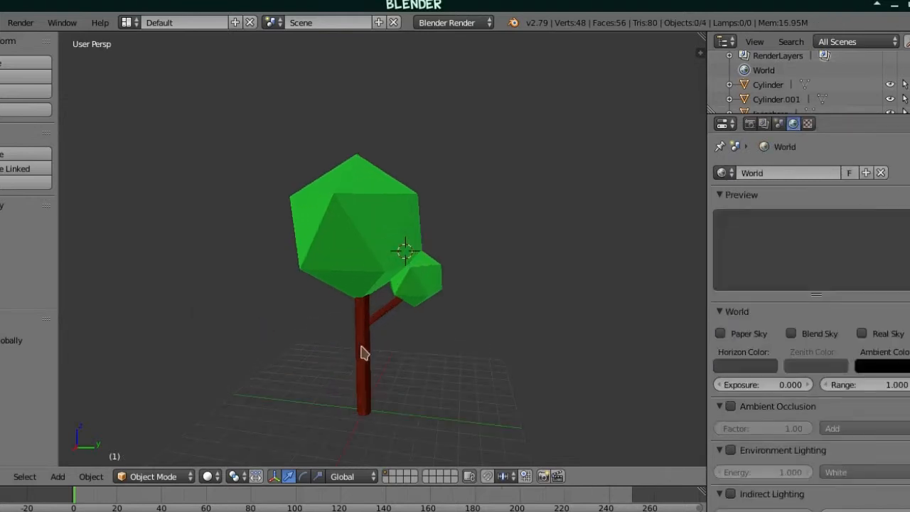
{"action": "right_click", "coordinate": [362, 351]}
{"action": "key", "text": "a"}
{"action": "key", "text": "a"}
{"action": "scroll", "coordinate": [391, 346], "scroll_direction": "down", "scroll_amount": 3}
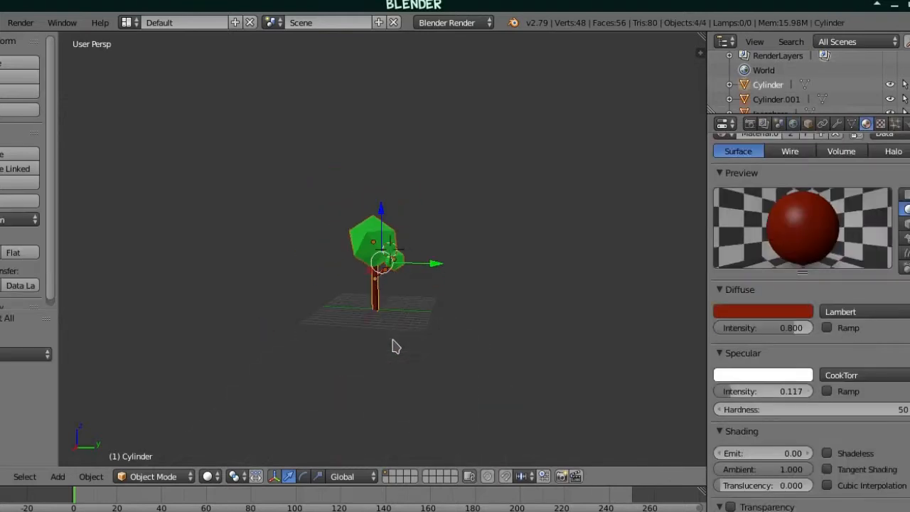
{"action": "scroll", "coordinate": [395, 343], "scroll_direction": "up", "scroll_amount": 3}
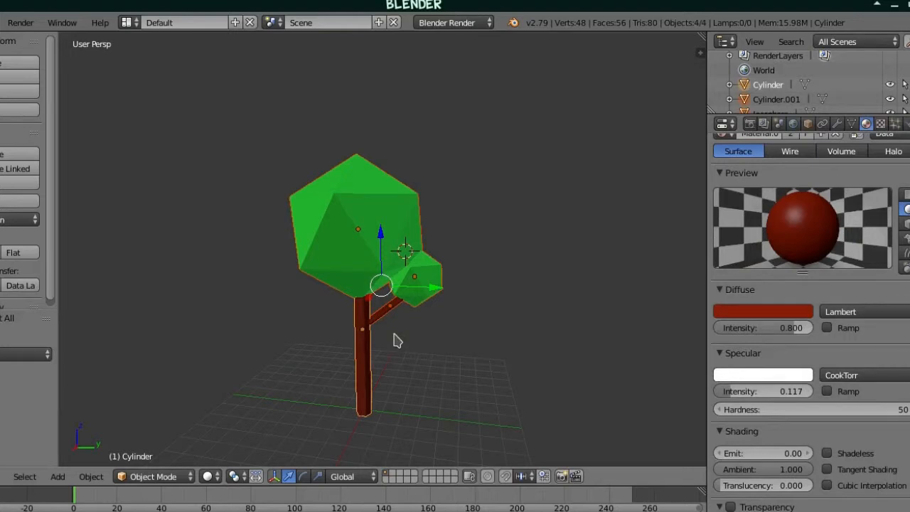
{"action": "key", "text": "ctrl+j"}
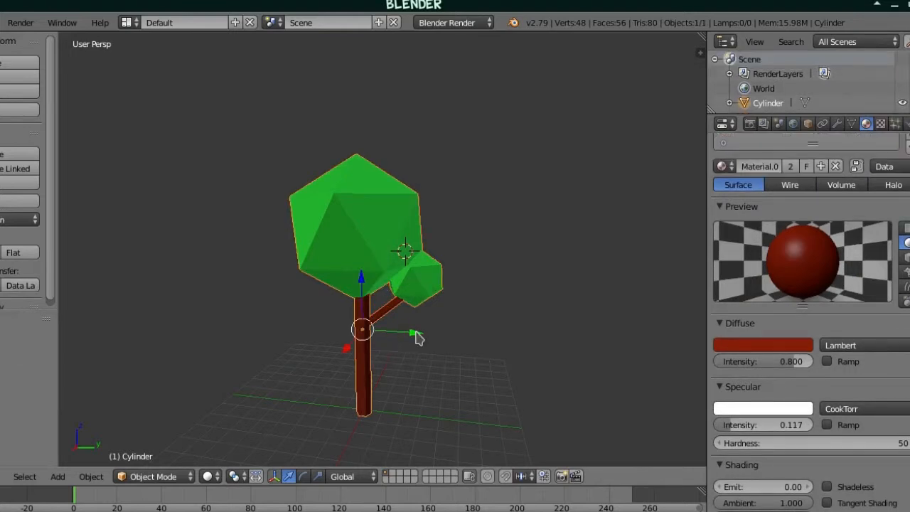
{"action": "left_click_drag", "start_coordinate": [416, 334], "coordinate": [425, 353]}
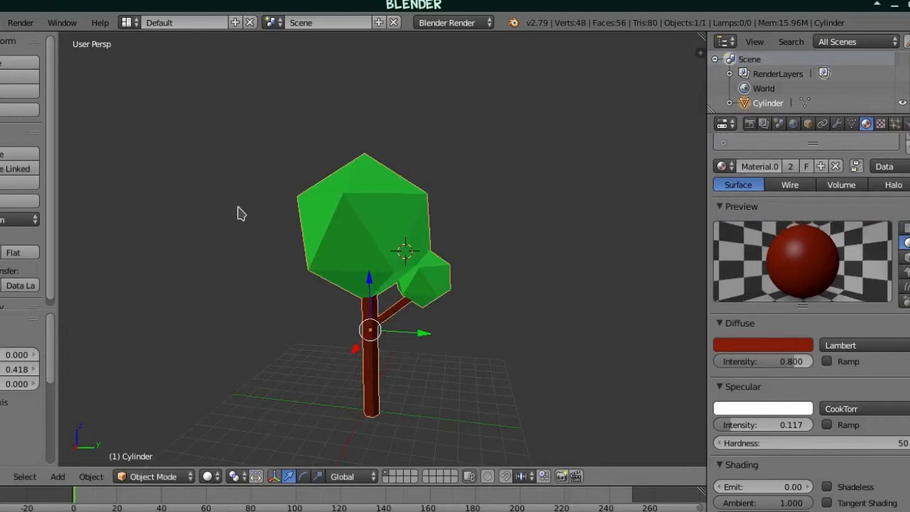
Step: Start saving the file under a new name and create a folder named "Blender Projects" in the home directory
{"action": "left_click", "coordinate": [3, 25]}
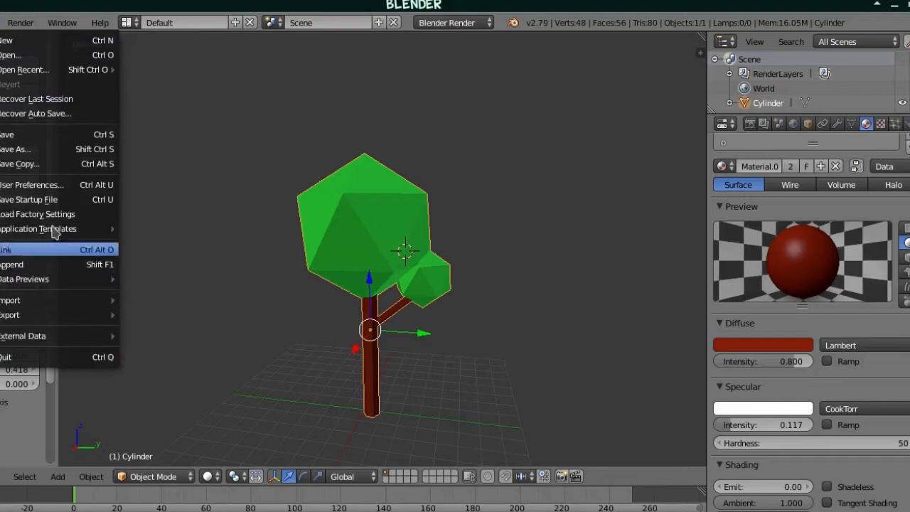
{"action": "left_click", "coordinate": [41, 156]}
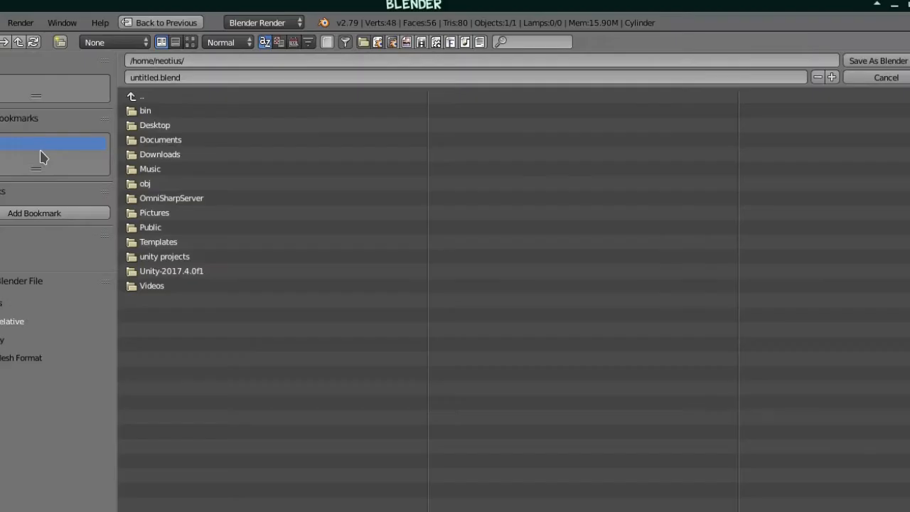
{"action": "left_click", "coordinate": [158, 142]}
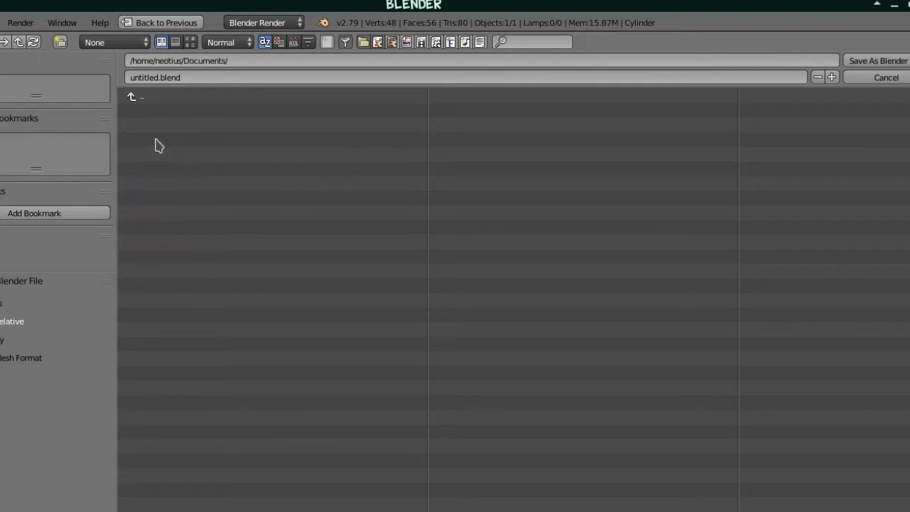
{"action": "left_click", "coordinate": [151, 100]}
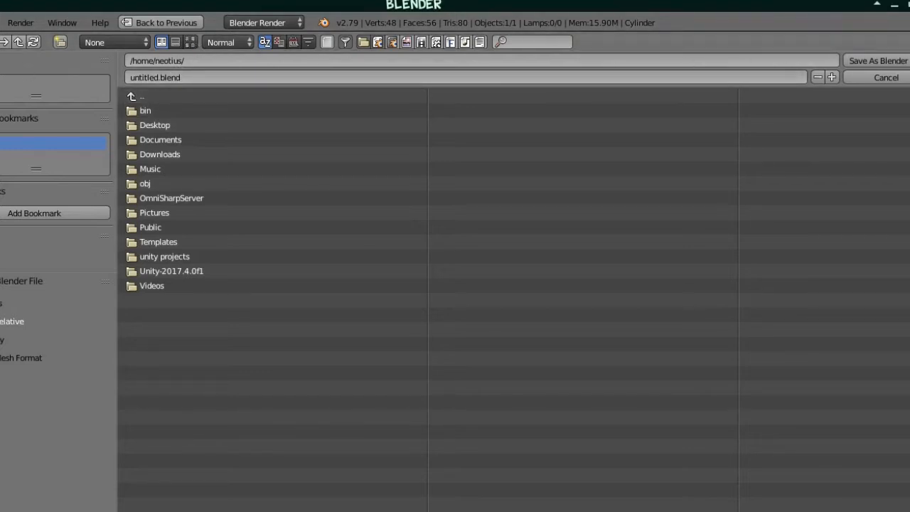
{"action": "left_click", "coordinate": [60, 44]}
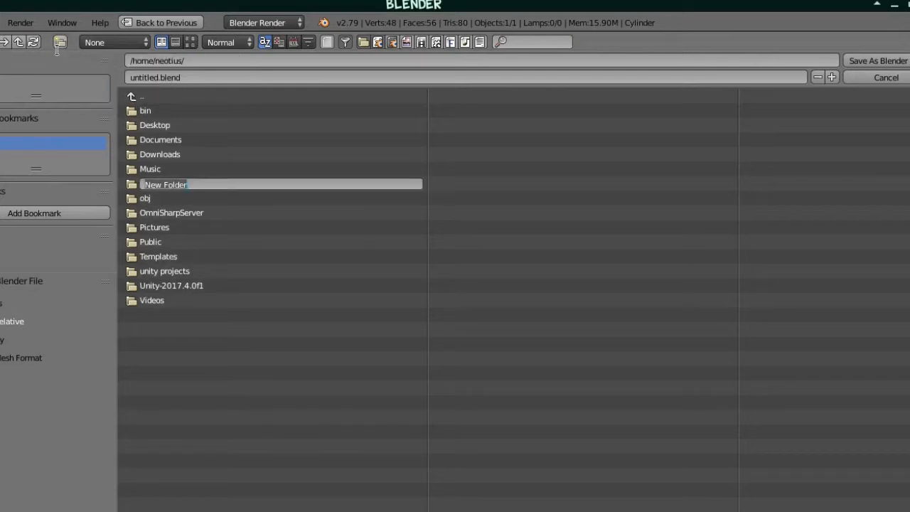
{"action": "type", "text": "Blender Proje"}
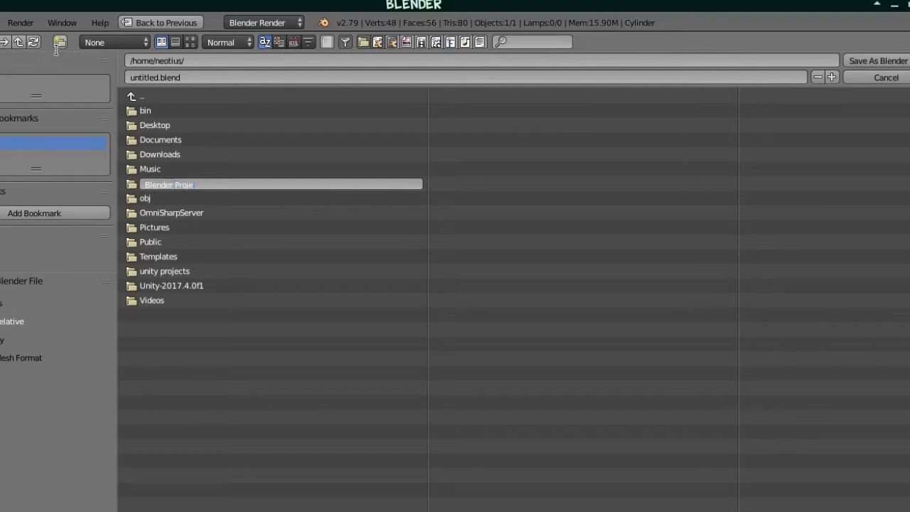
{"action": "type", "text": "cts"}
{"action": "key", "text": "Return"}
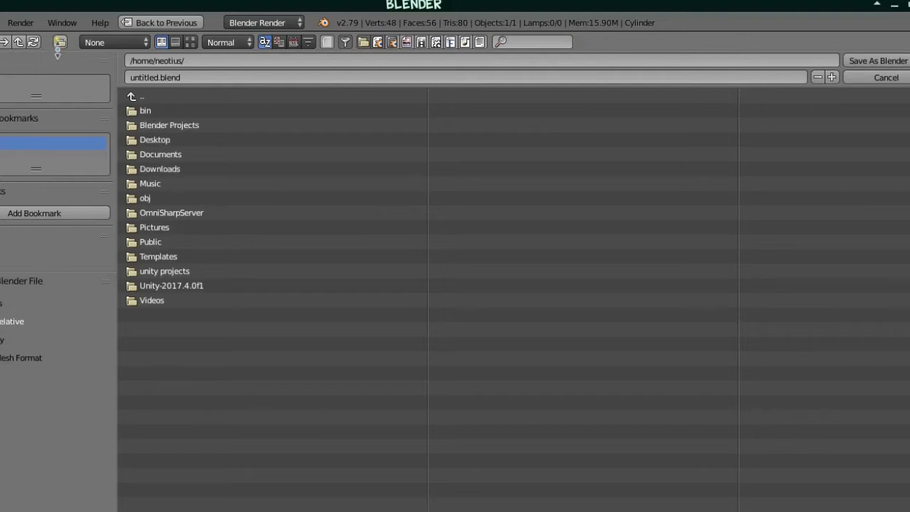
Step: Save the tree model as tree.blend inside the Blender Projects folder
{"action": "left_click", "coordinate": [181, 125]}
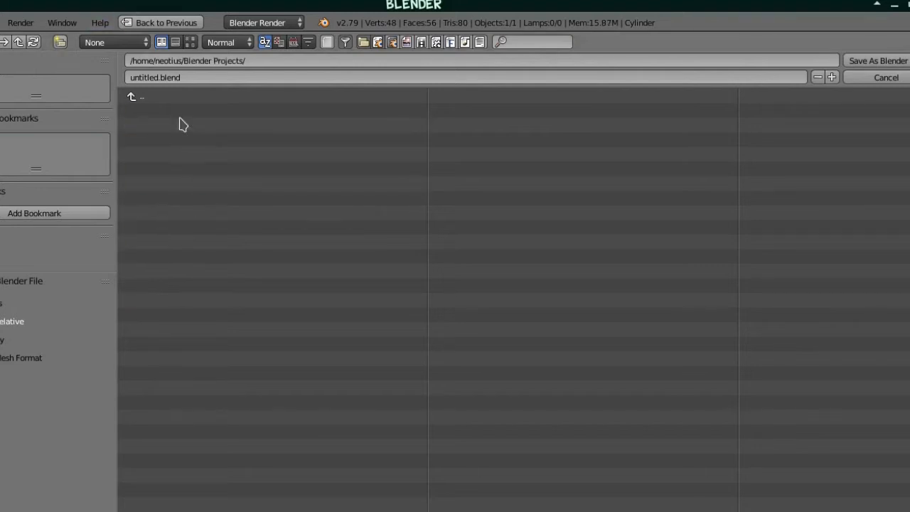
{"action": "left_click", "coordinate": [156, 78]}
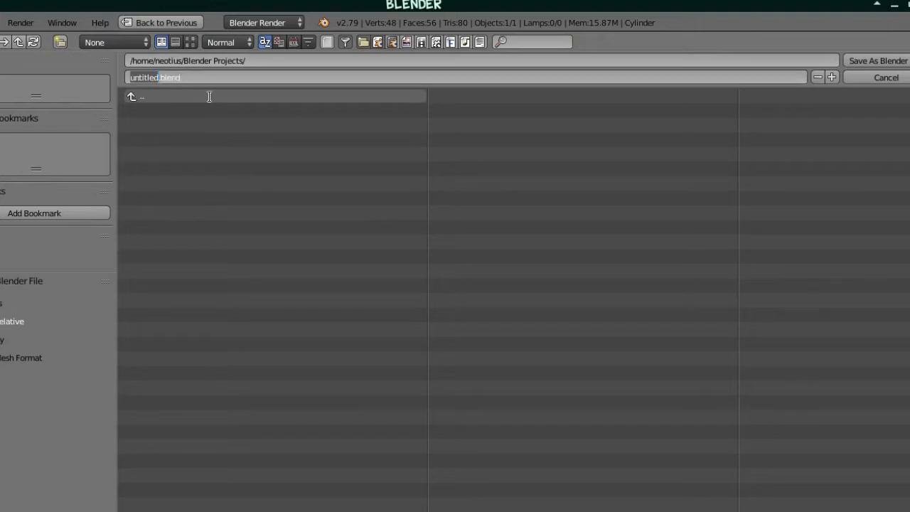
{"action": "type", "text": "tree"}
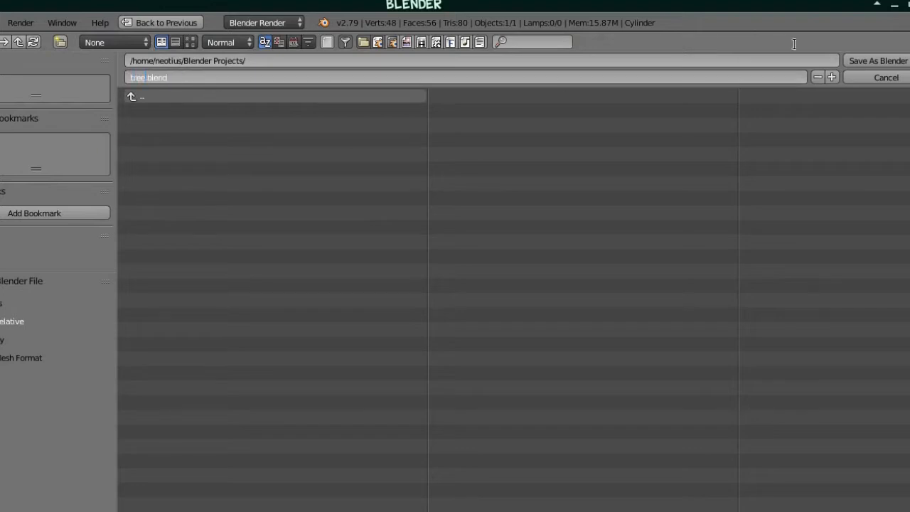
{"action": "left_click", "coordinate": [865, 62]}
{"action": "left_click", "coordinate": [865, 61]}
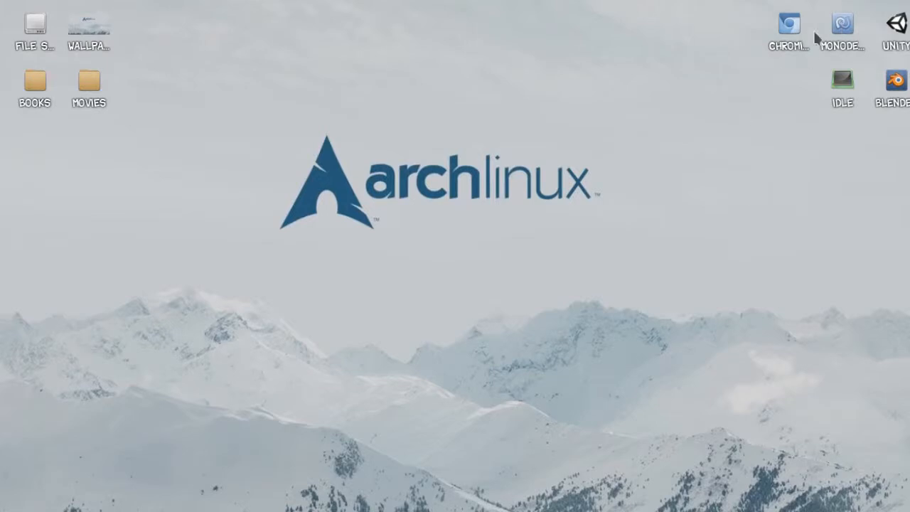
Step: Switch to Unity, marking its desktop launcher as executable, and open the project "test"
{"action": "double_click", "coordinate": [901, 27]}
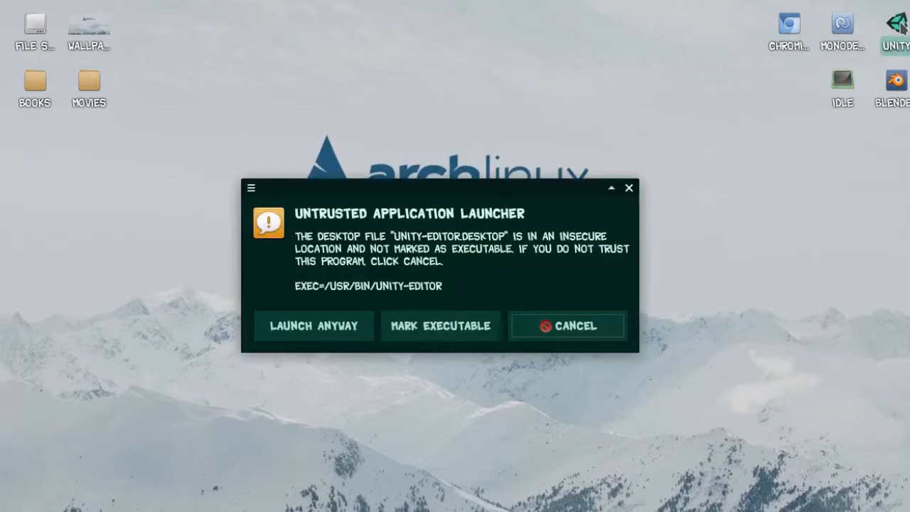
{"action": "left_click", "coordinate": [461, 333]}
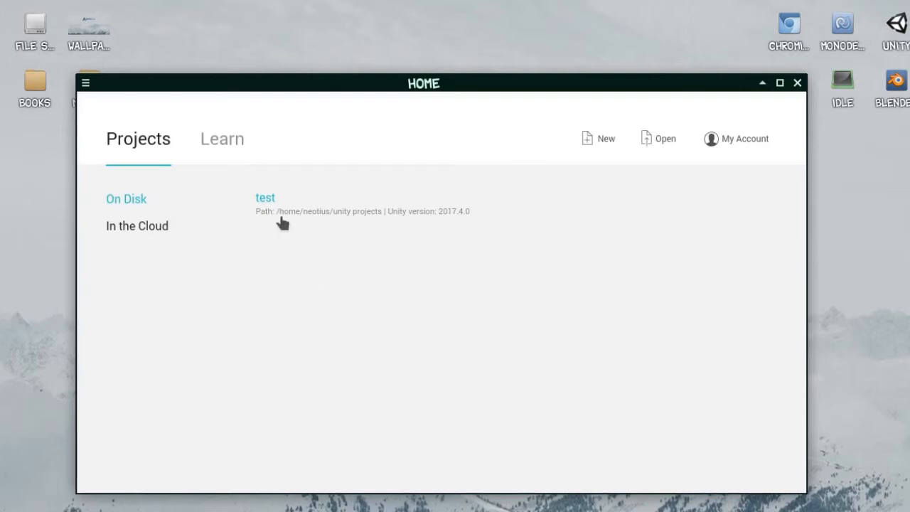
{"action": "left_click", "coordinate": [323, 218]}
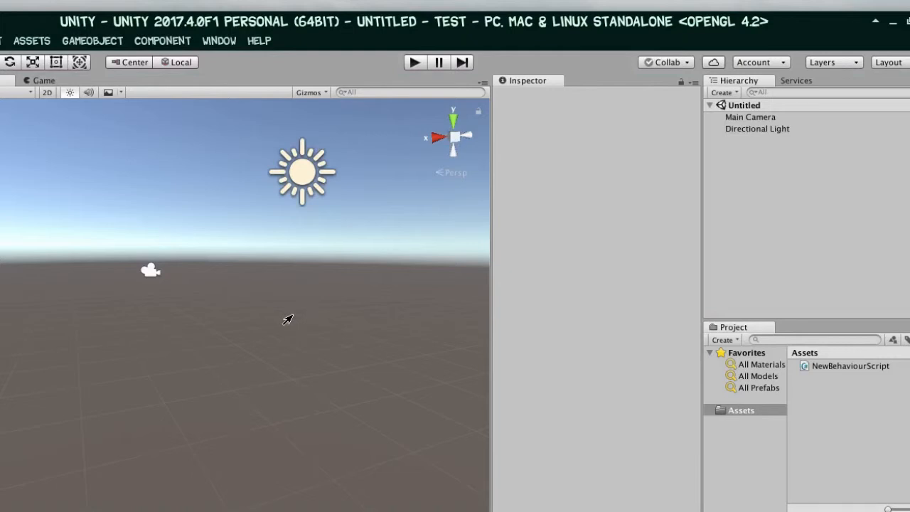
Step: Add a 3D plane to the untitled scene
{"action": "scroll", "coordinate": [222, 277], "scroll_direction": "down", "scroll_amount": 4}
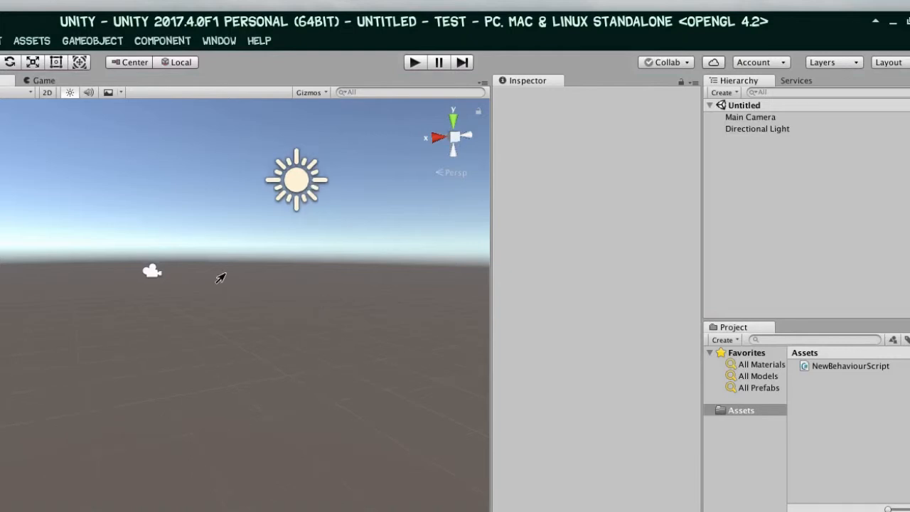
{"action": "middle_click_drag", "start_coordinate": [223, 276], "coordinate": [252, 291]}
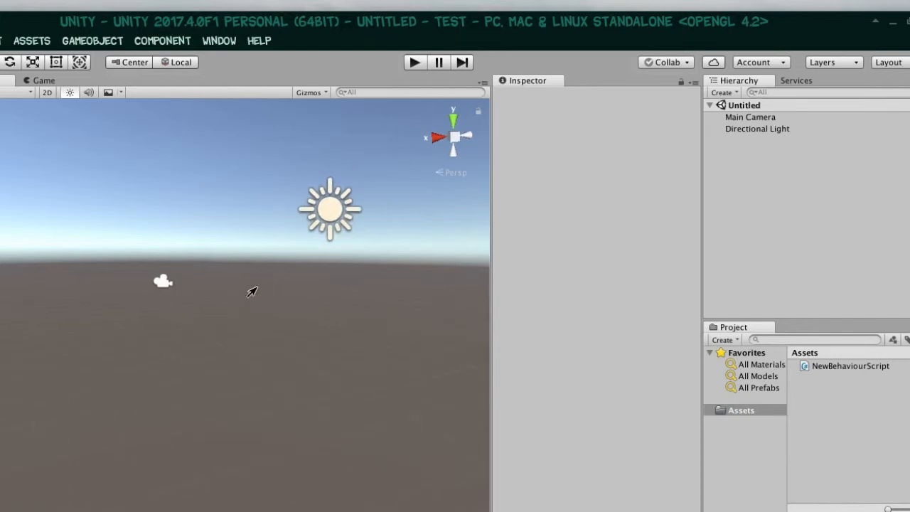
{"action": "mouse_move", "coordinate": [254, 285]}
{"action": "right_mouse_down"}
{"action": "mouse_move", "coordinate": [190, 290]}
{"action": "mouse_move", "coordinate": [299, 259]}
{"action": "mouse_move", "coordinate": [262, 285]}
{"action": "right_mouse_up"}
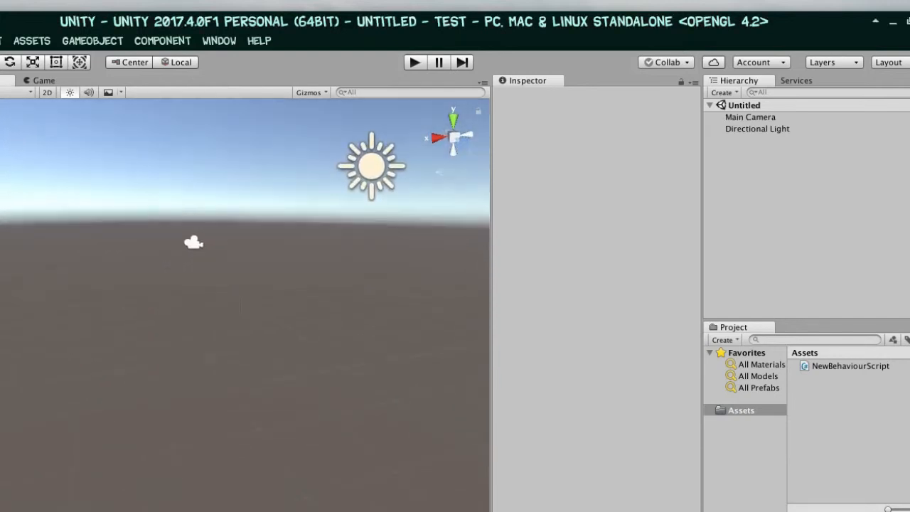
{"action": "scroll", "coordinate": [262, 285], "scroll_direction": "down", "scroll_amount": 4}
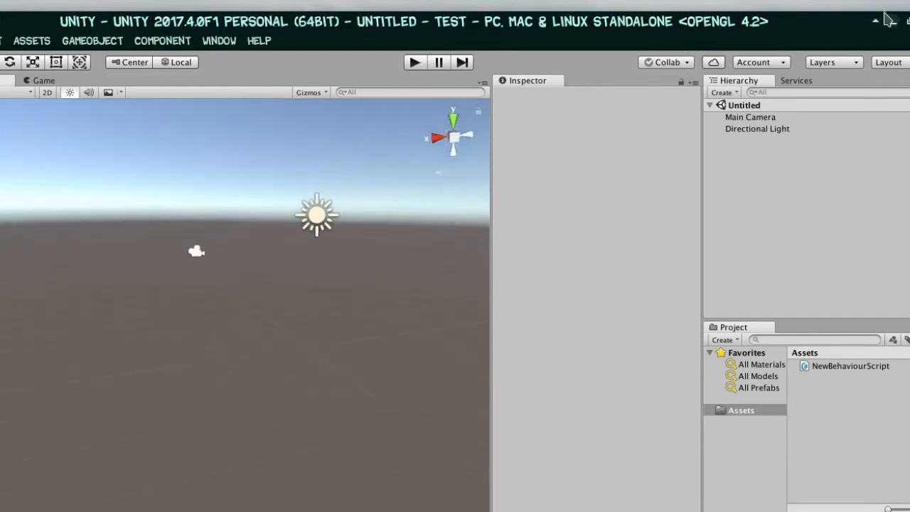
{"action": "left_click", "coordinate": [907, 26]}
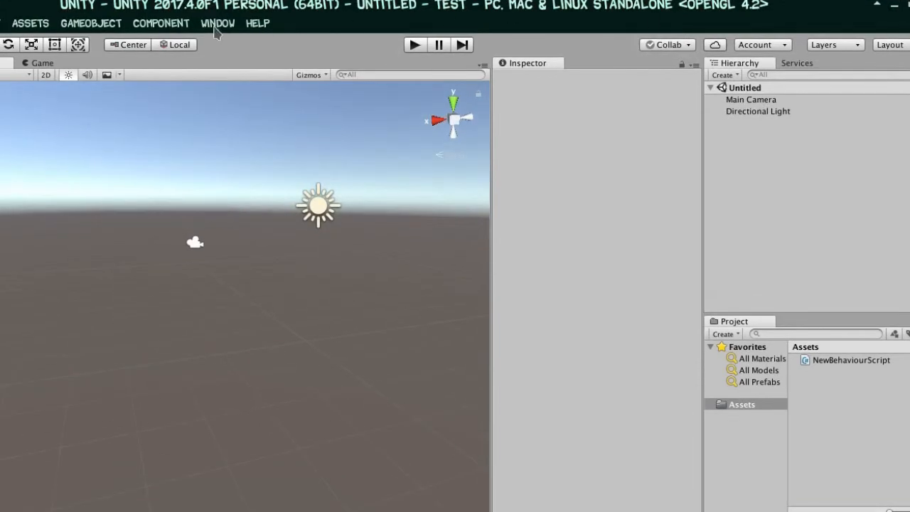
{"action": "left_click", "coordinate": [104, 26]}
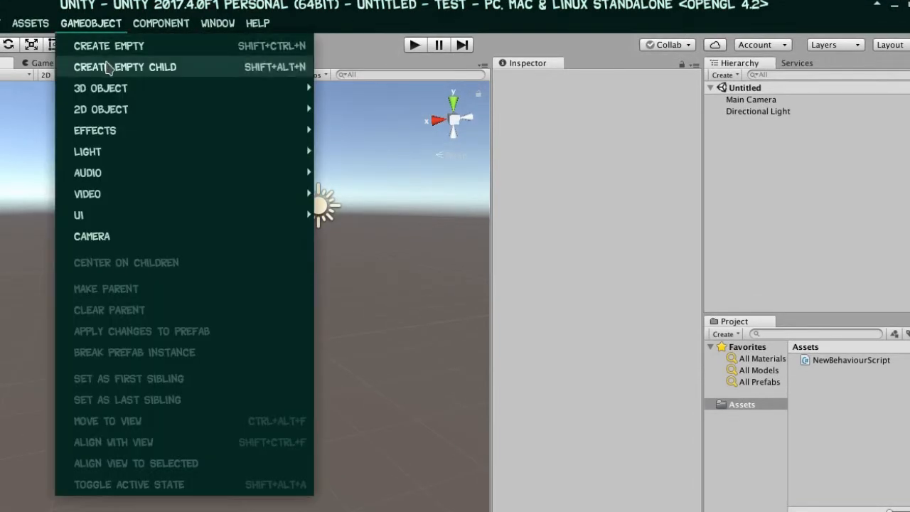
{"action": "mouse_move", "coordinate": [194, 95]}
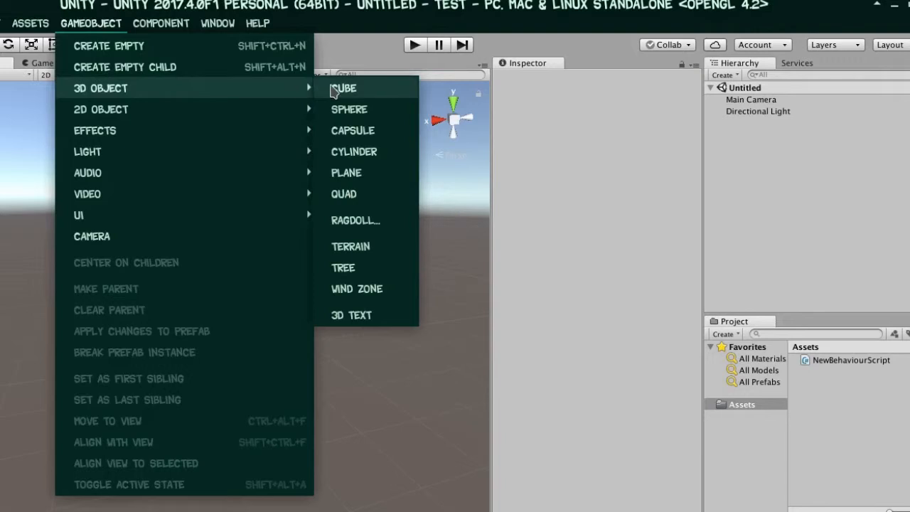
{"action": "left_click", "coordinate": [369, 178]}
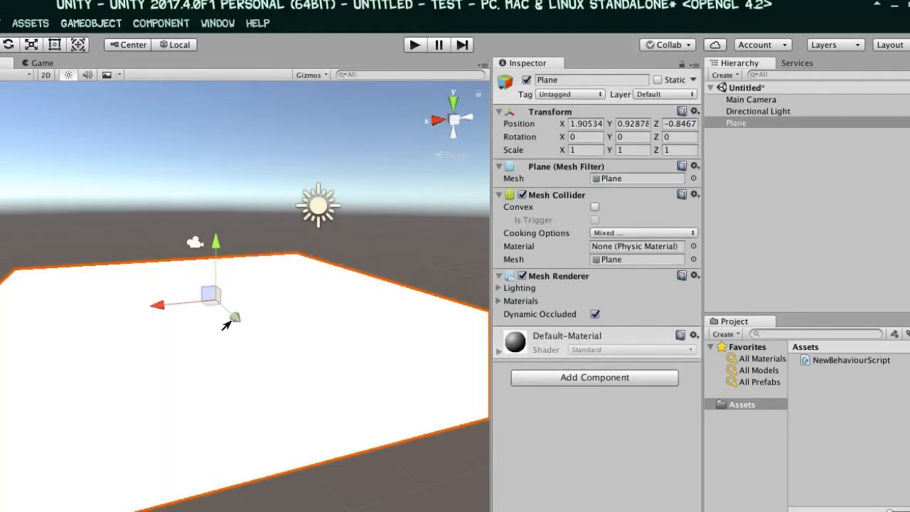
Step: Scale the plane uniformly to about 1.672 and return to the Move tool
{"action": "key", "text": "r"}
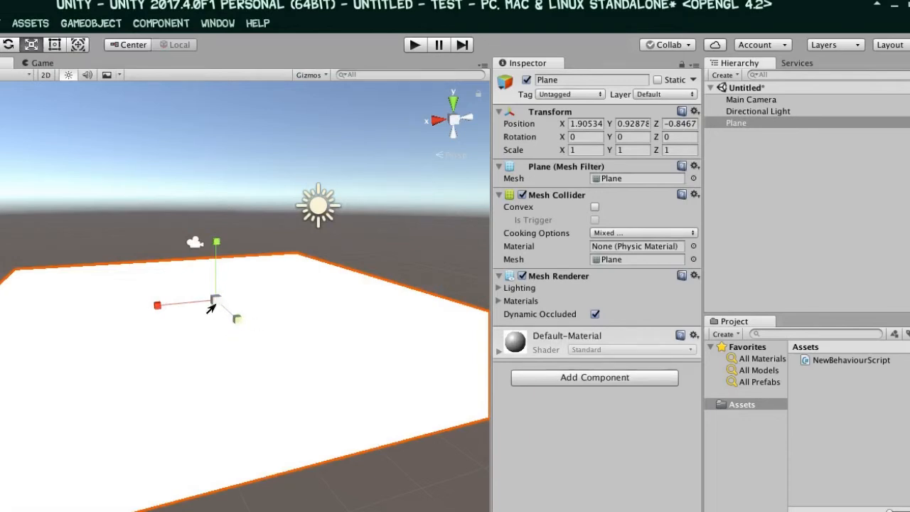
{"action": "left_click_drag", "start_coordinate": [212, 298], "coordinate": [264, 270]}
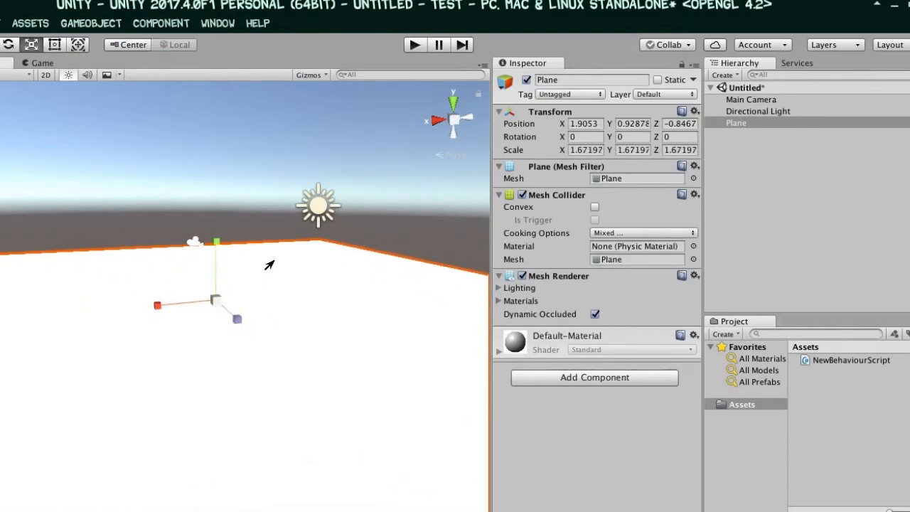
{"action": "key", "text": "w"}
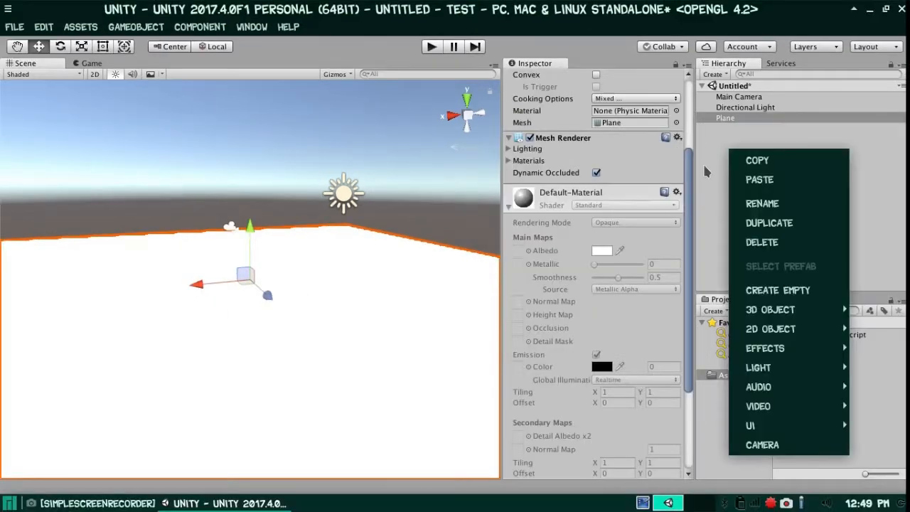
{"action": "left_click", "coordinate": [711, 182]}
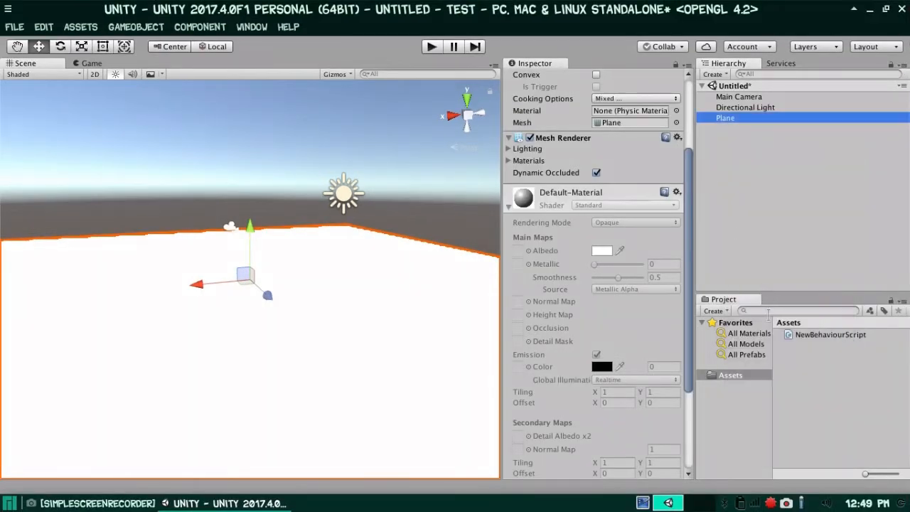
Step: Create a new material in the Assets folder and set its albedo colour to dark green
{"action": "right_click", "coordinate": [791, 359]}
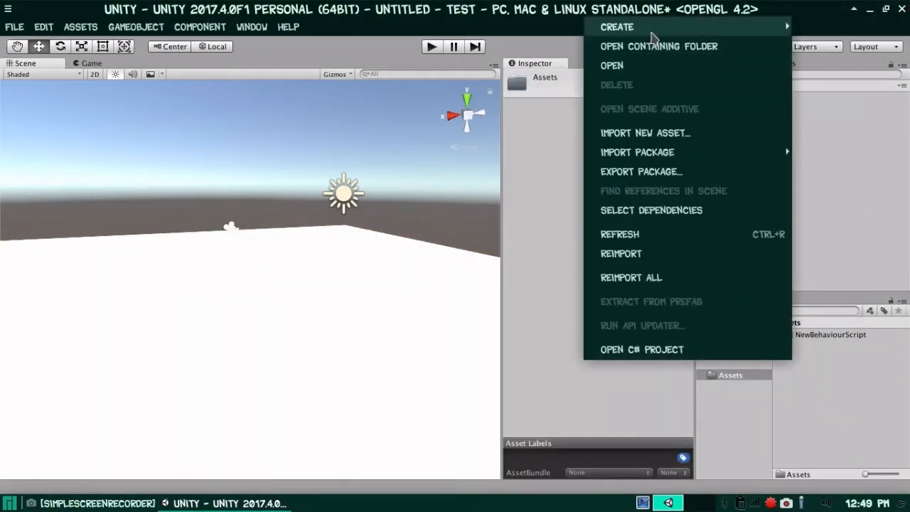
{"action": "mouse_move", "coordinate": [651, 27]}
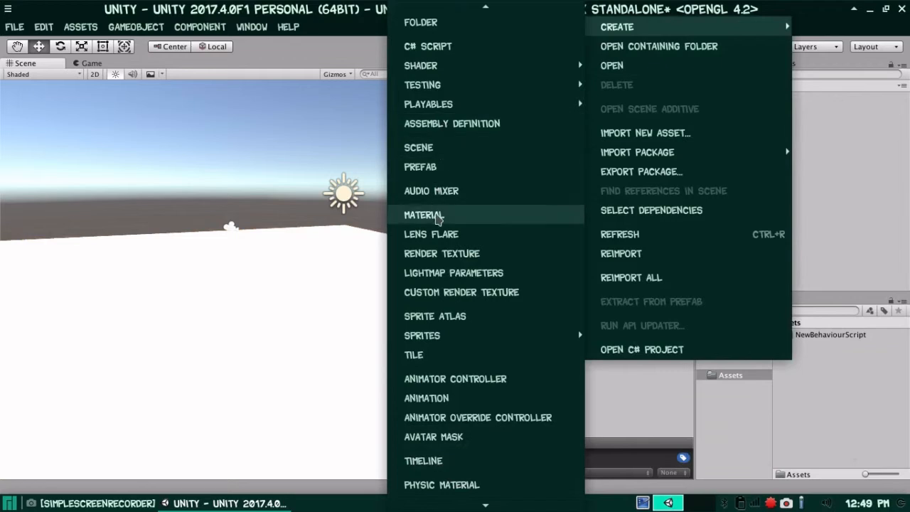
{"action": "left_click", "coordinate": [427, 215]}
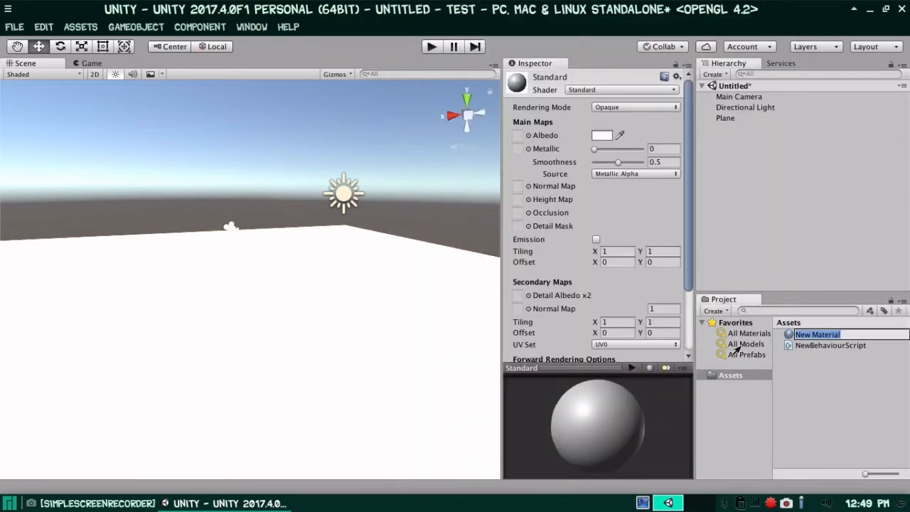
{"action": "left_click", "coordinate": [594, 136]}
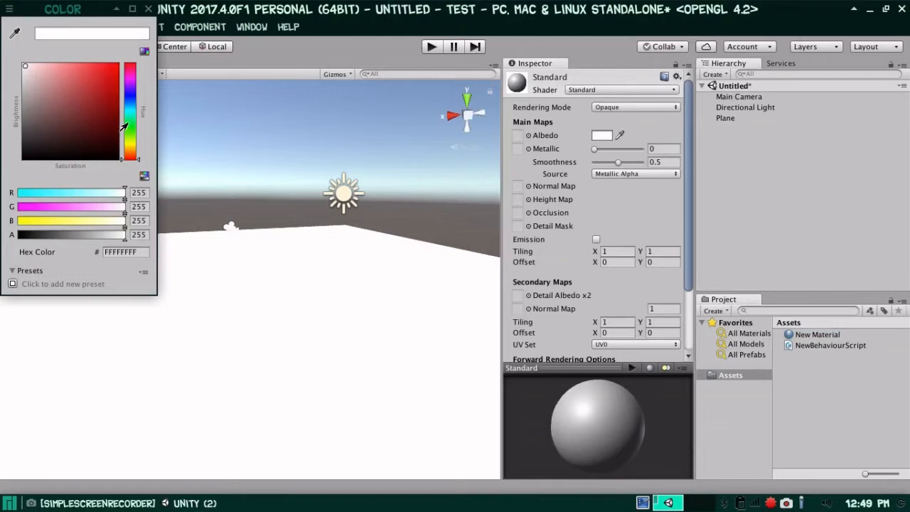
{"action": "mouse_move", "coordinate": [80, 141]}
{"action": "left_mouse_down"}
{"action": "mouse_move", "coordinate": [72, 148]}
{"action": "mouse_move", "coordinate": [78, 118]}
{"action": "mouse_move", "coordinate": [118, 114]}
{"action": "mouse_move", "coordinate": [124, 131]}
{"action": "mouse_move", "coordinate": [71, 126]}
{"action": "mouse_move", "coordinate": [78, 136]}
{"action": "mouse_move", "coordinate": [87, 119]}
{"action": "left_mouse_up"}
{"action": "left_click", "coordinate": [628, 441]}
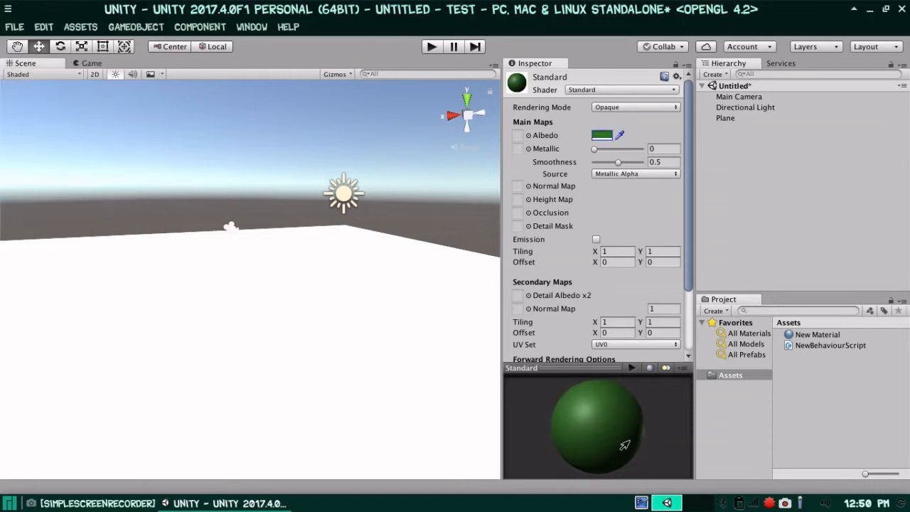
{"action": "left_click_drag", "start_coordinate": [613, 429], "coordinate": [676, 415]}
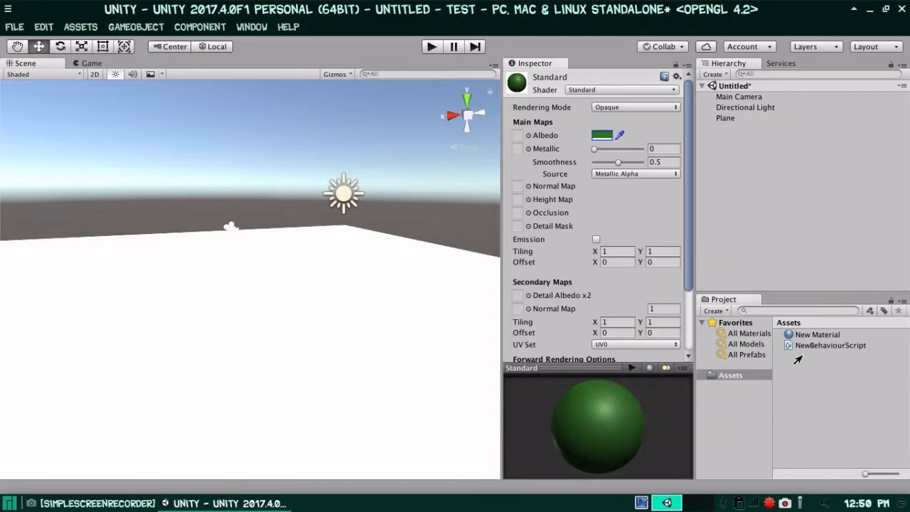
Step: Apply the green material to the plane and enlarge the project assets area
{"action": "left_click", "coordinate": [803, 336]}
{"action": "left_click", "coordinate": [800, 375]}
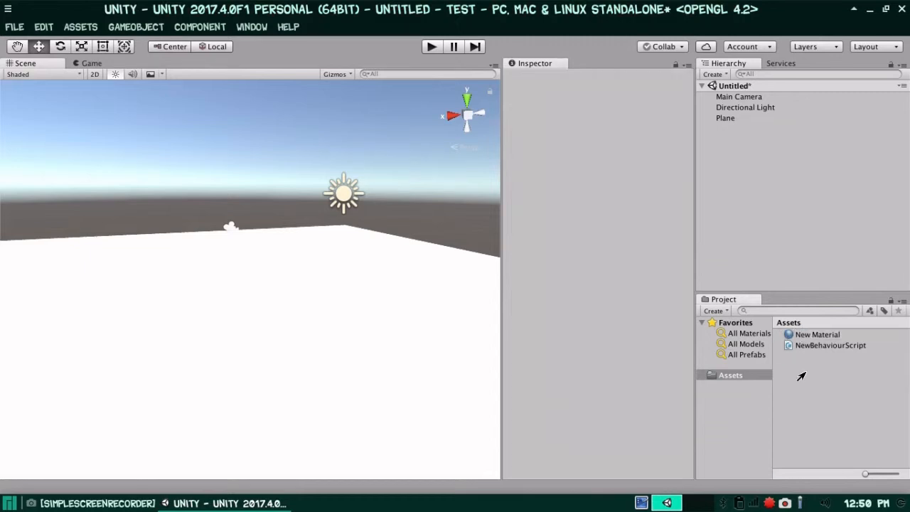
{"action": "left_click_drag", "start_coordinate": [783, 339], "coordinate": [363, 318]}
{"action": "scroll", "coordinate": [365, 318], "scroll_direction": "down", "scroll_amount": 2}
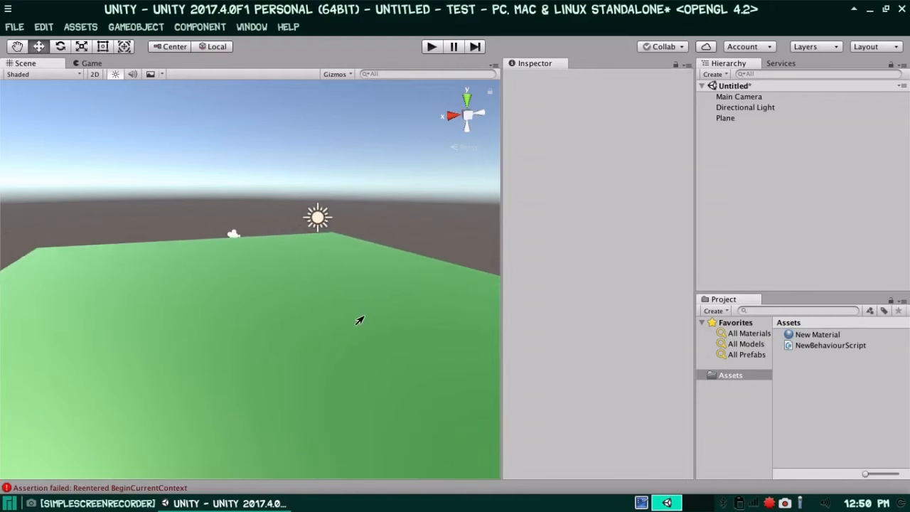
{"action": "left_click_drag", "start_coordinate": [781, 291], "coordinate": [781, 205]}
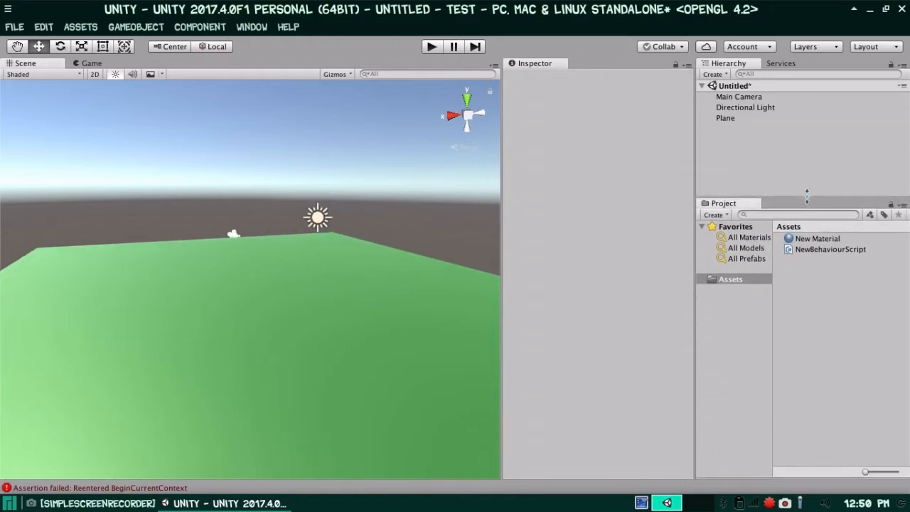
Step: Import tree.blend from the Blender Projects folder in the home directory into Assets, turning off hidden files while browsing
{"action": "right_click", "coordinate": [782, 286]}
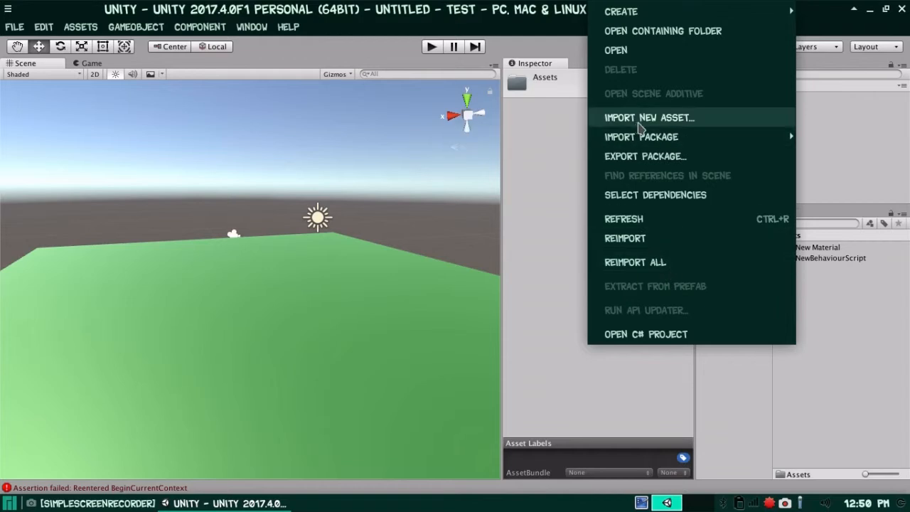
{"action": "left_click", "coordinate": [648, 119]}
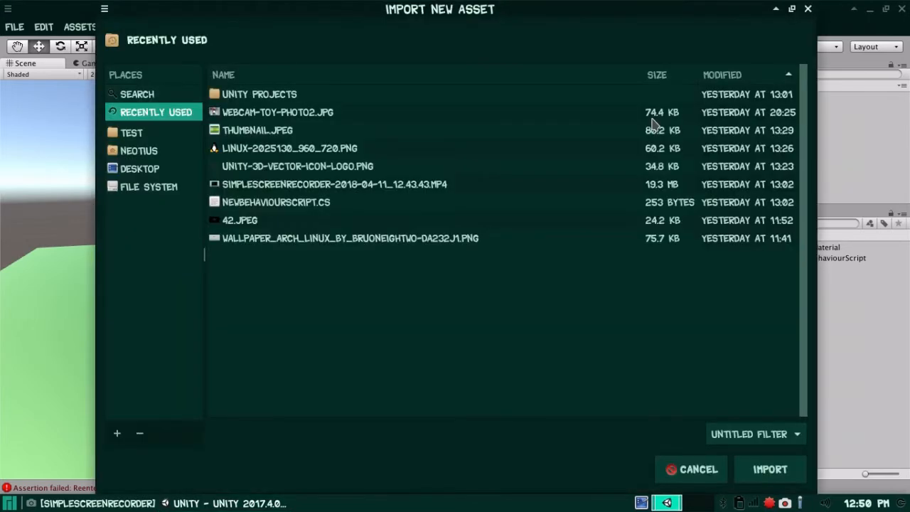
{"action": "left_click", "coordinate": [152, 151]}
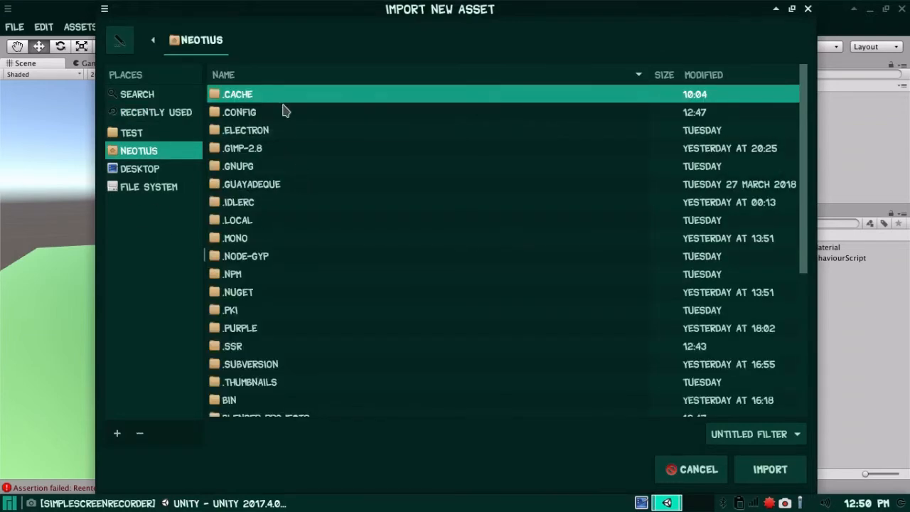
{"action": "right_click", "coordinate": [345, 114]}
{"action": "left_click", "coordinate": [364, 147]}
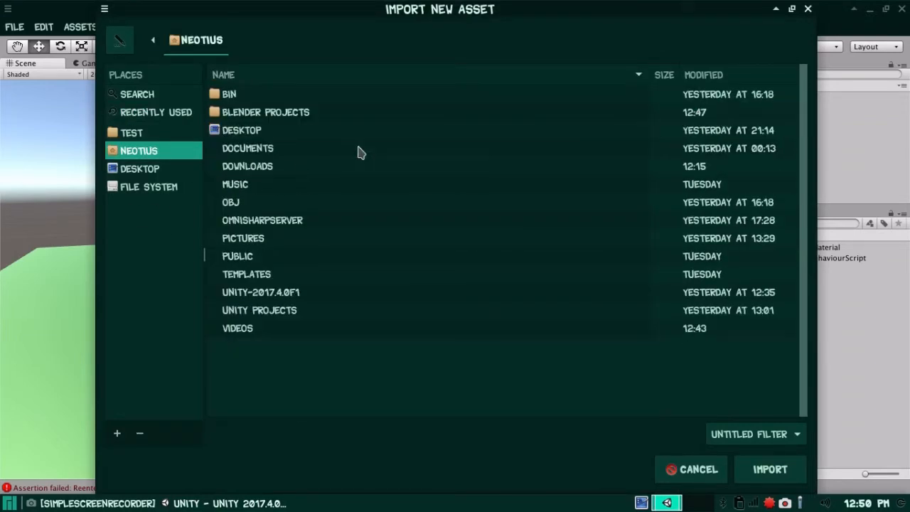
{"action": "left_click", "coordinate": [241, 116]}
{"action": "double_click", "coordinate": [240, 116]}
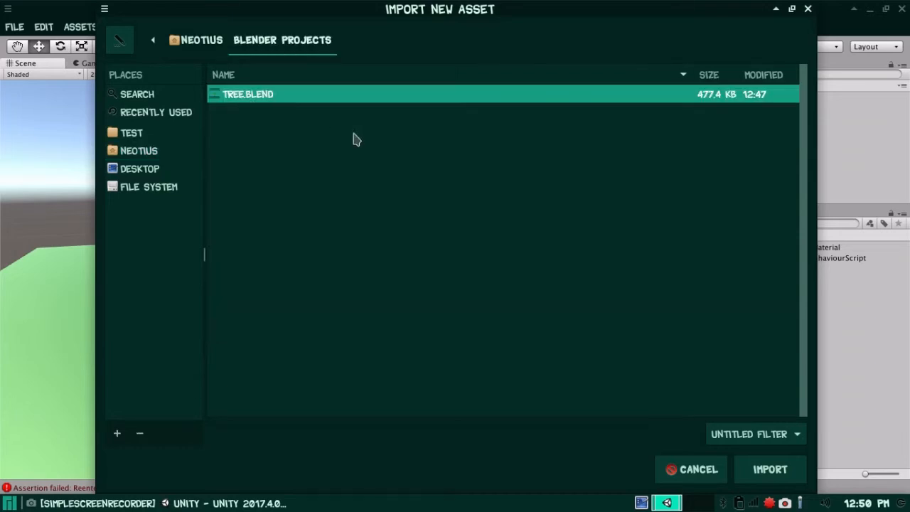
{"action": "left_click", "coordinate": [749, 472]}
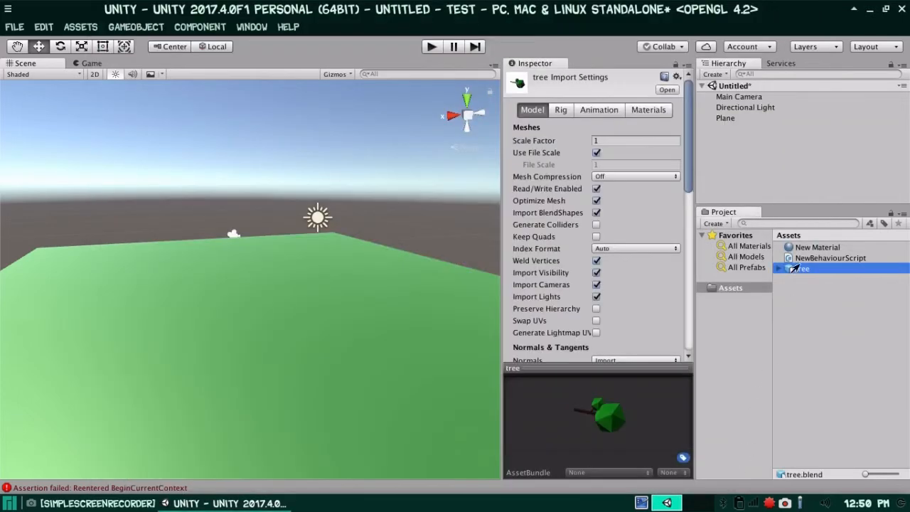
Step: Place the imported tree model on the green plane and scale it down uniformly to about 0.176, 0.176, 2.047
{"action": "left_click_drag", "start_coordinate": [798, 273], "coordinate": [270, 331]}
{"action": "scroll", "coordinate": [292, 235], "scroll_direction": "down", "scroll_amount": 5}
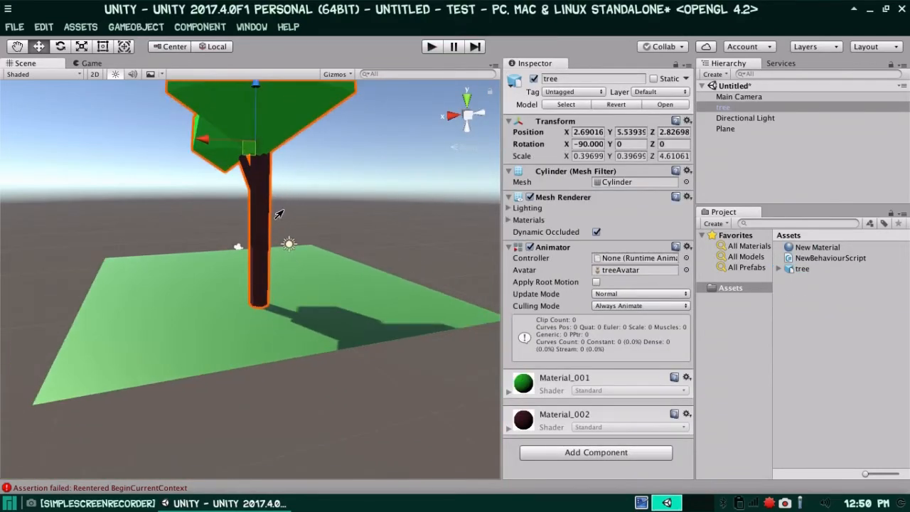
{"action": "key", "text": "r"}
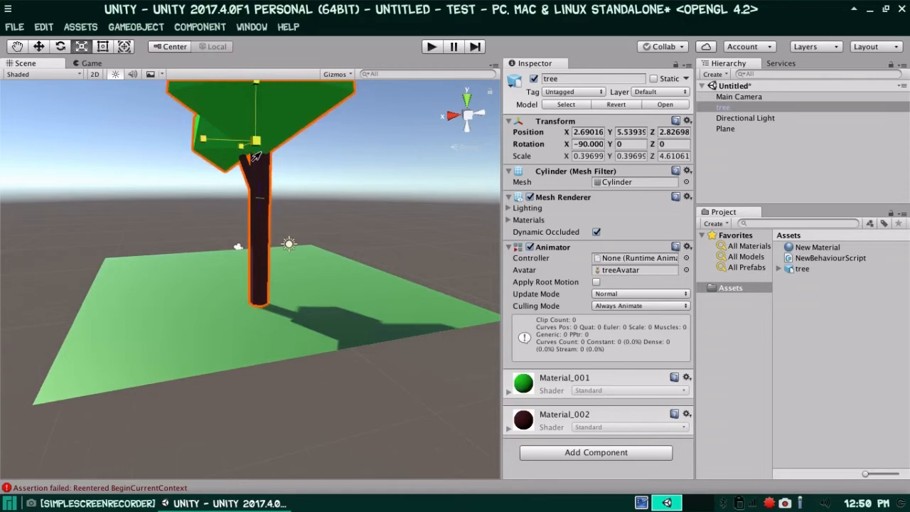
{"action": "left_click_drag", "start_coordinate": [253, 155], "coordinate": [263, 187]}
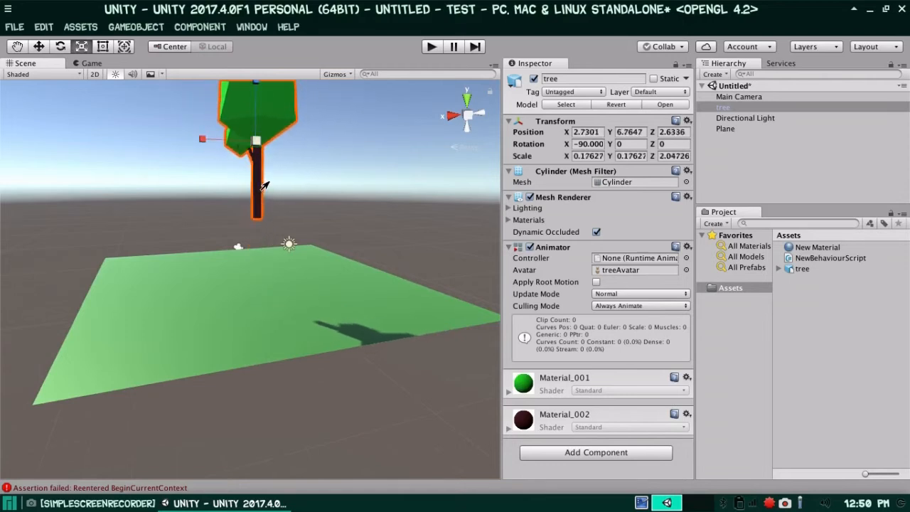
Step: Lower the tree vertically onto the plane to about Y 2.65 and deselect it
{"action": "key", "text": "w"}
{"action": "left_click_drag", "start_coordinate": [251, 107], "coordinate": [252, 205]}
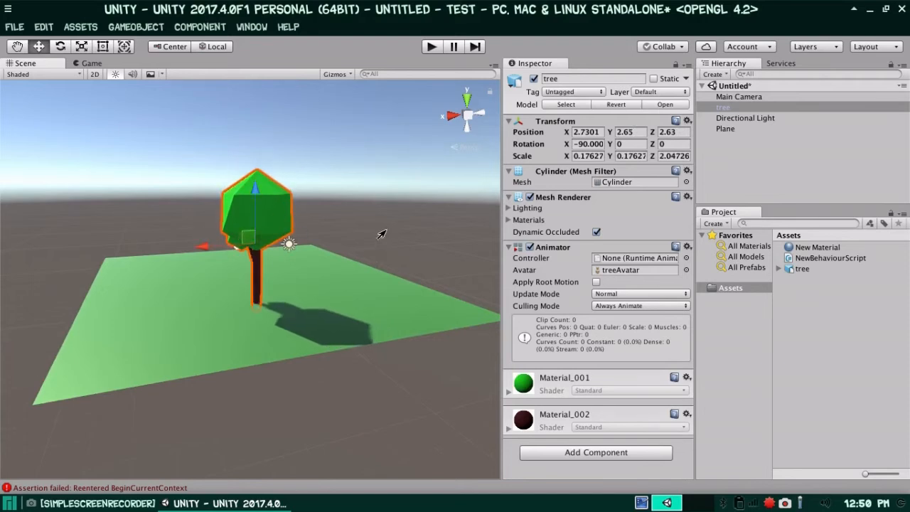
{"action": "left_click", "coordinate": [406, 229]}
Step: Inspect the tree on the plane from several sides and through the game camera, returning to the scene view
{"action": "left_click_drag", "start_coordinate": [369, 231], "coordinate": [400, 239], "text": "alt"}
{"action": "right_click_drag", "start_coordinate": [519, 230], "coordinate": [542, 228]}
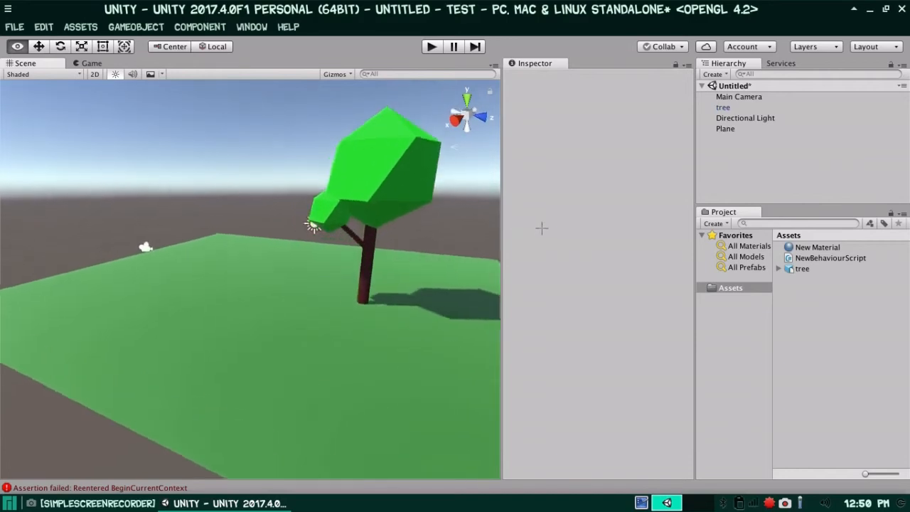
{"action": "right_click_drag", "start_coordinate": [416, 203], "coordinate": [3, 193]}
{"action": "right_click_drag", "start_coordinate": [261, 242], "coordinate": [3, 271]}
{"action": "right_click_drag", "start_coordinate": [270, 284], "coordinate": [17, 271]}
{"action": "right_click_drag", "start_coordinate": [263, 266], "coordinate": [43, 263]}
{"action": "right_click_drag", "start_coordinate": [313, 265], "coordinate": [355, 217]}
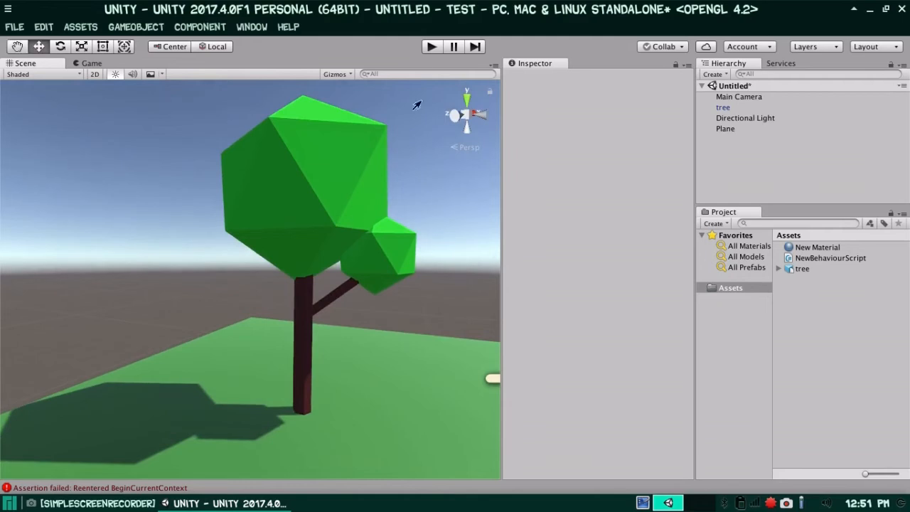
{"action": "left_click", "coordinate": [90, 64]}
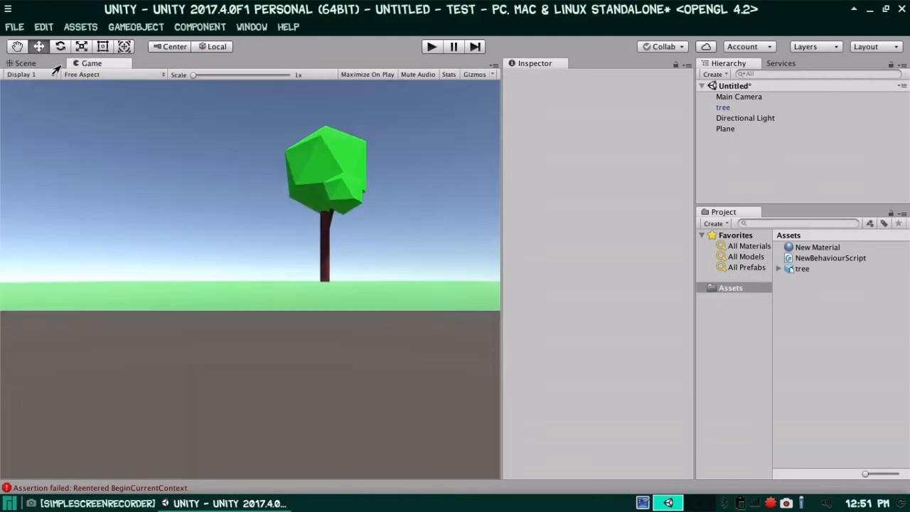
{"action": "left_click", "coordinate": [25, 63]}
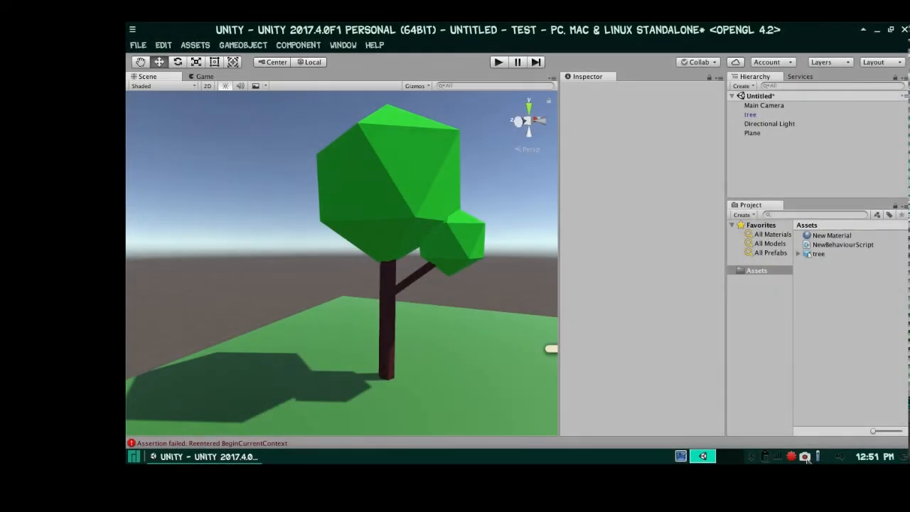
{"action": "left_click", "coordinate": [806, 458]}
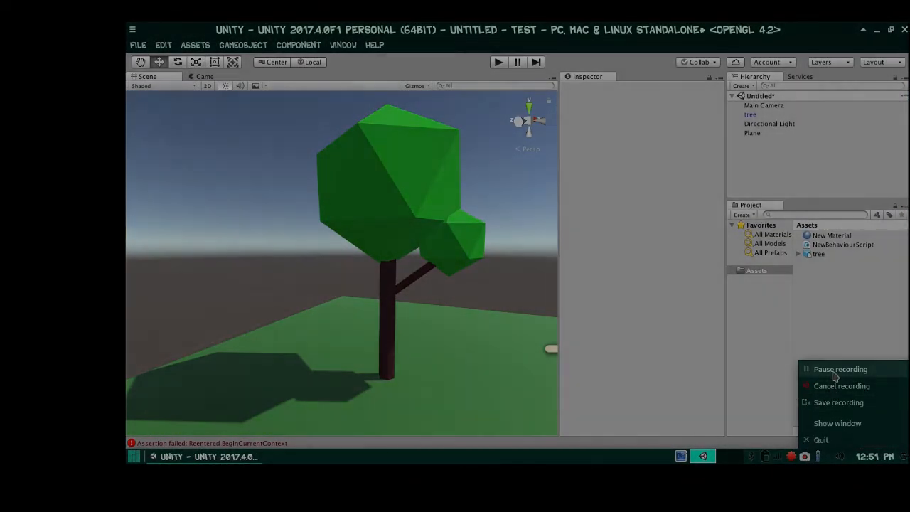